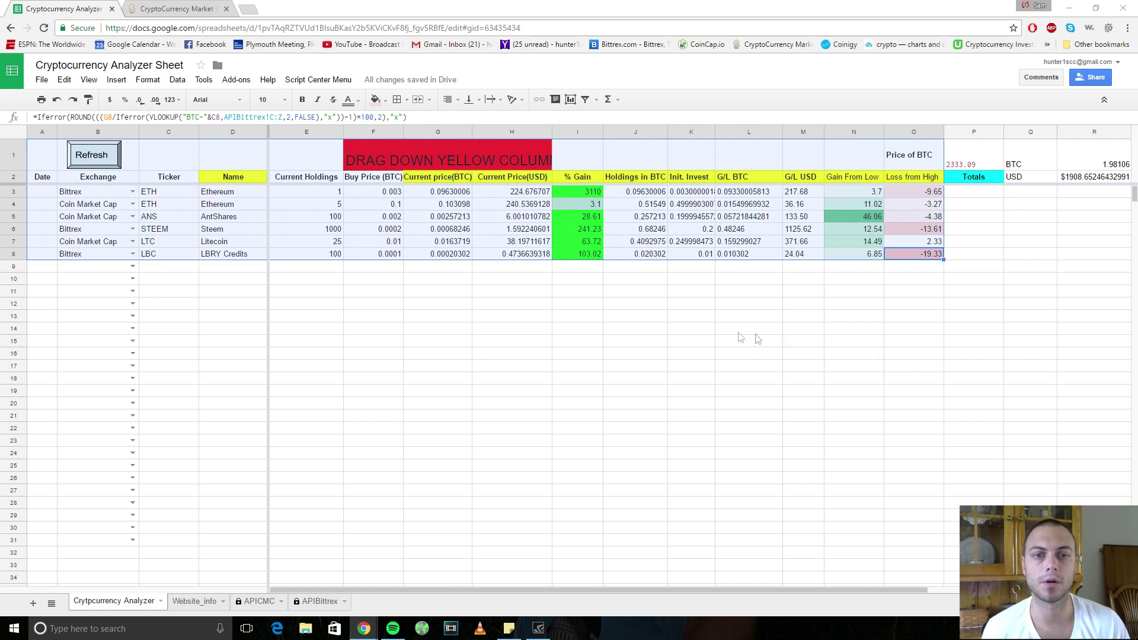
# Highlight the portfolio table and the % Gain column in the analyzer sheet
pyautogui.click(692, 339)
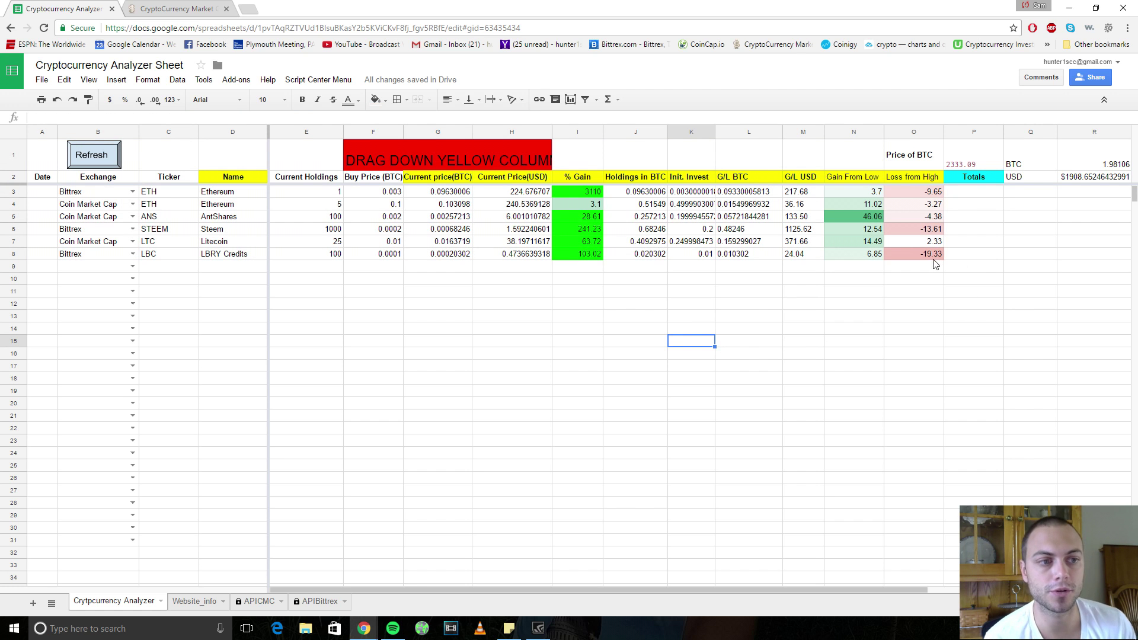
pyautogui.moveTo(933, 262); pyautogui.dragTo(116, 147)
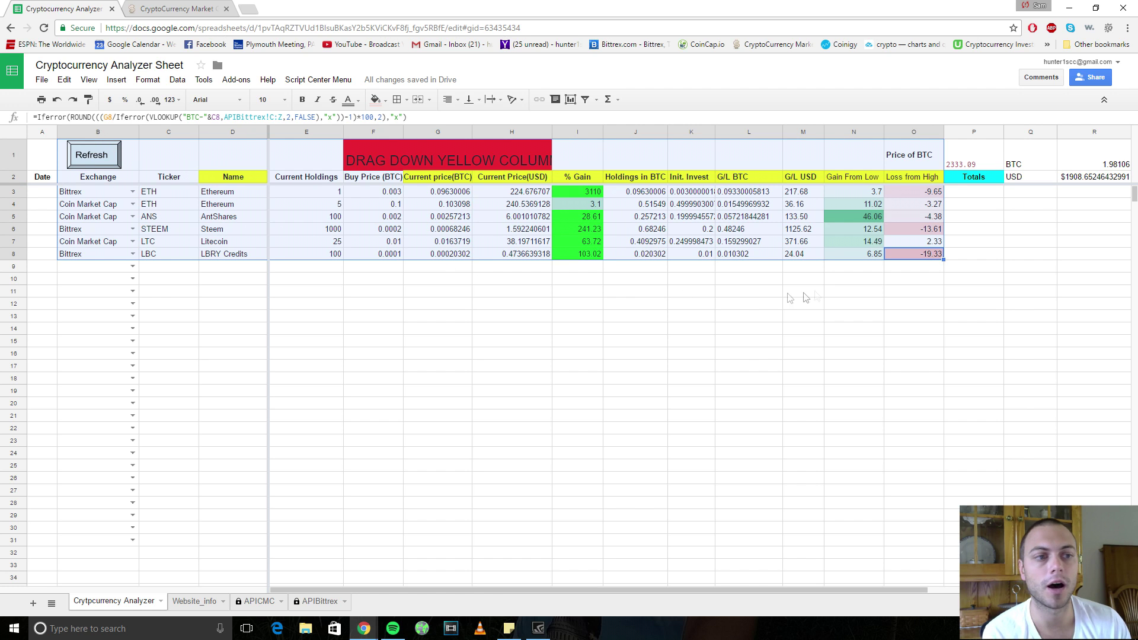
pyautogui.click(913, 259)
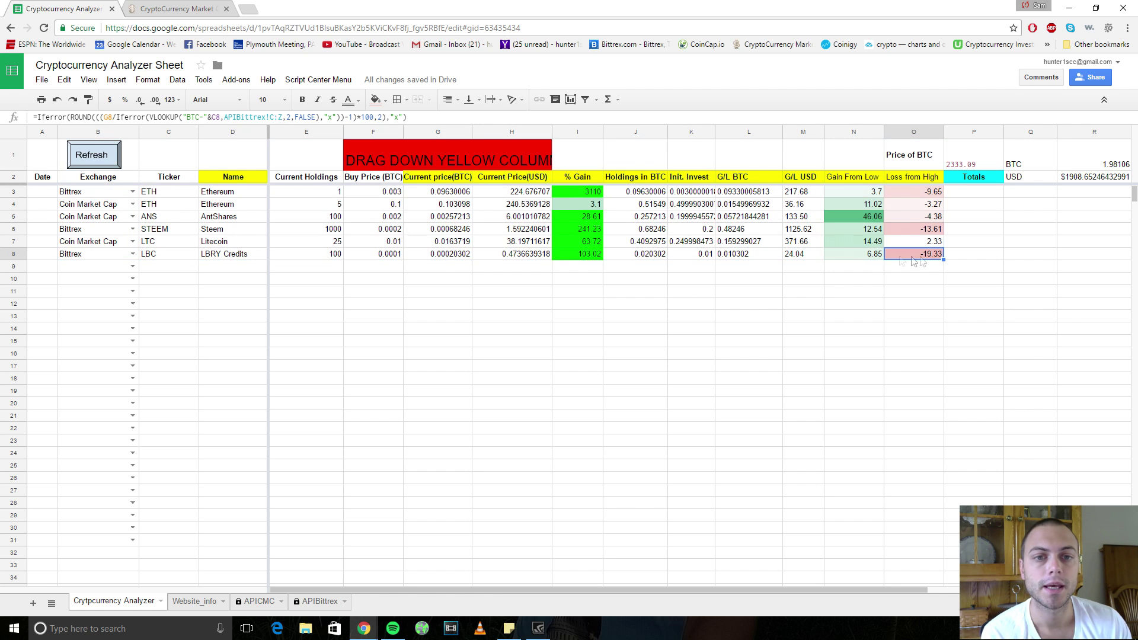
pyautogui.moveTo(584, 151); pyautogui.dragTo(578, 270)
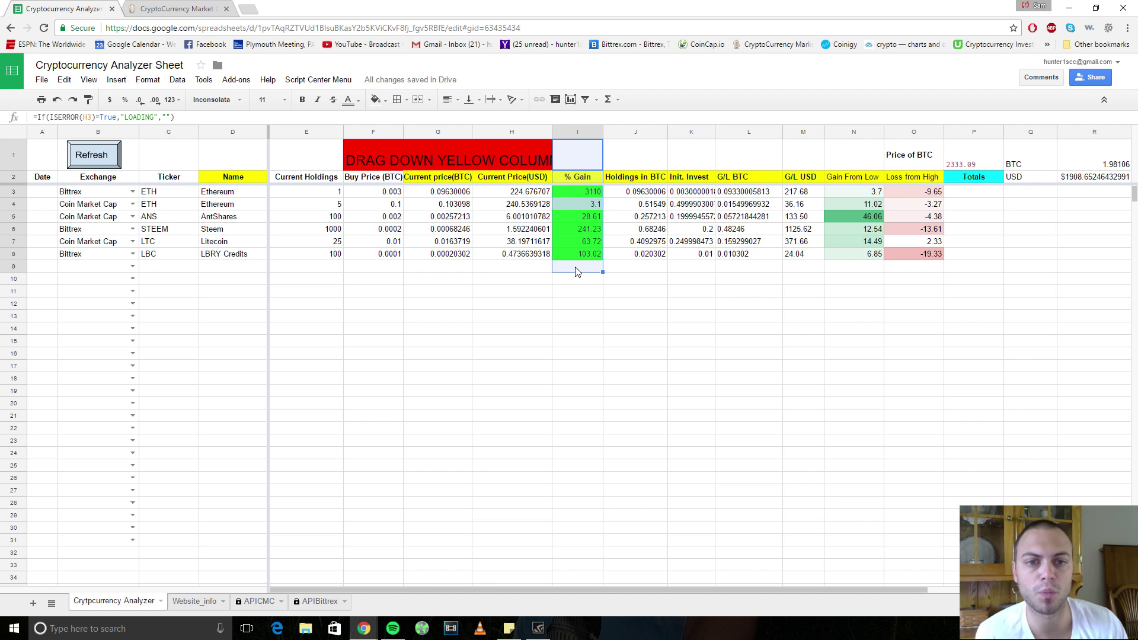
pyautogui.click(595, 163)
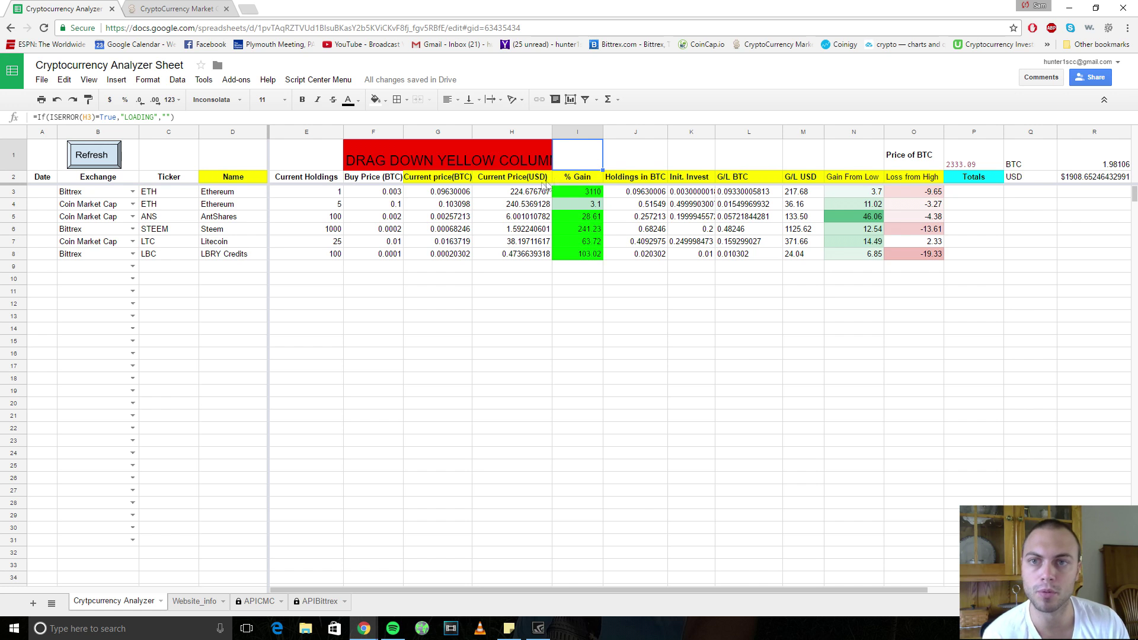
pyautogui.moveTo(579, 162); pyautogui.dragTo(578, 267)
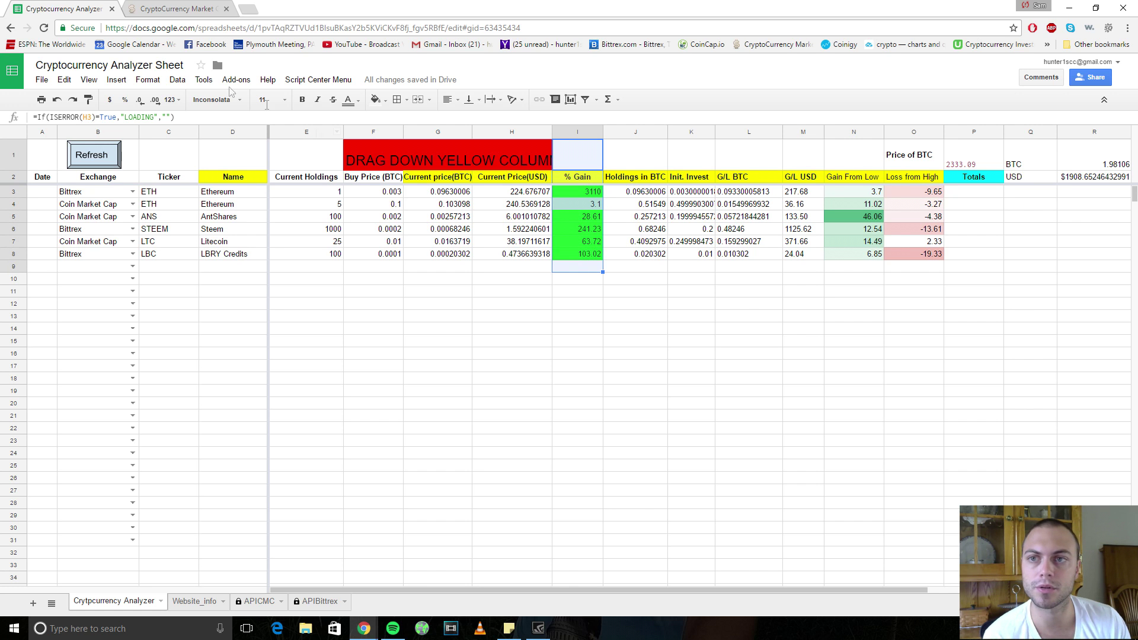
# On CoinMarketCap, highlight Bitcoin's $2333.09 price and -6.66% change, then Ripple's -11.11% change
pyautogui.click(171, 14)
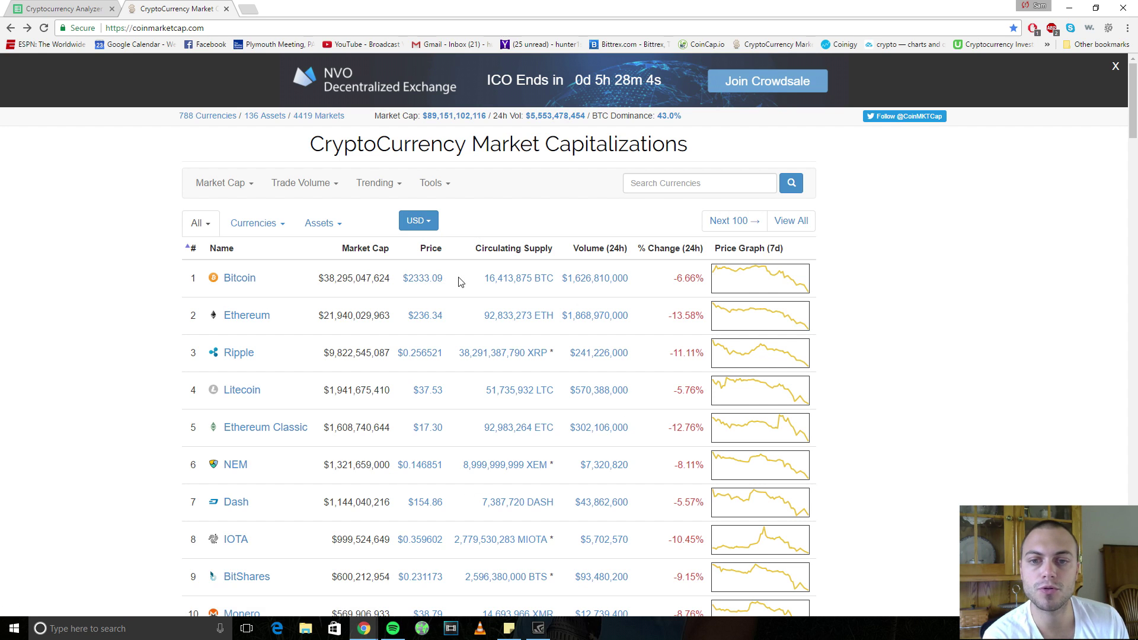
pyautogui.moveTo(461, 279); pyautogui.dragTo(401, 285)
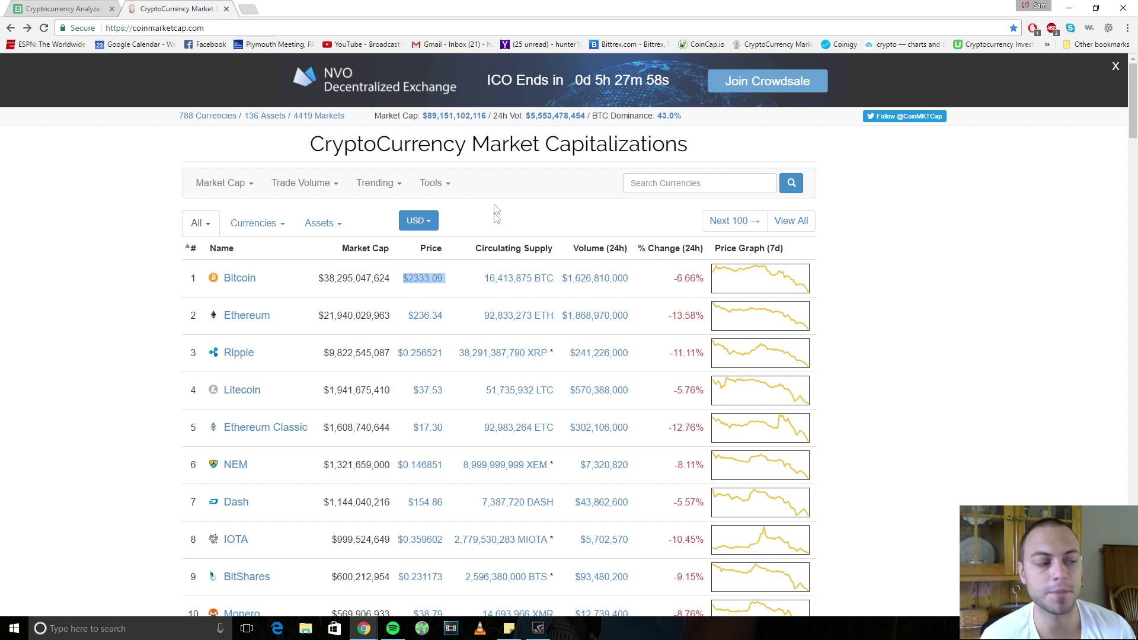
pyautogui.moveTo(674, 278); pyautogui.dragTo(699, 279)
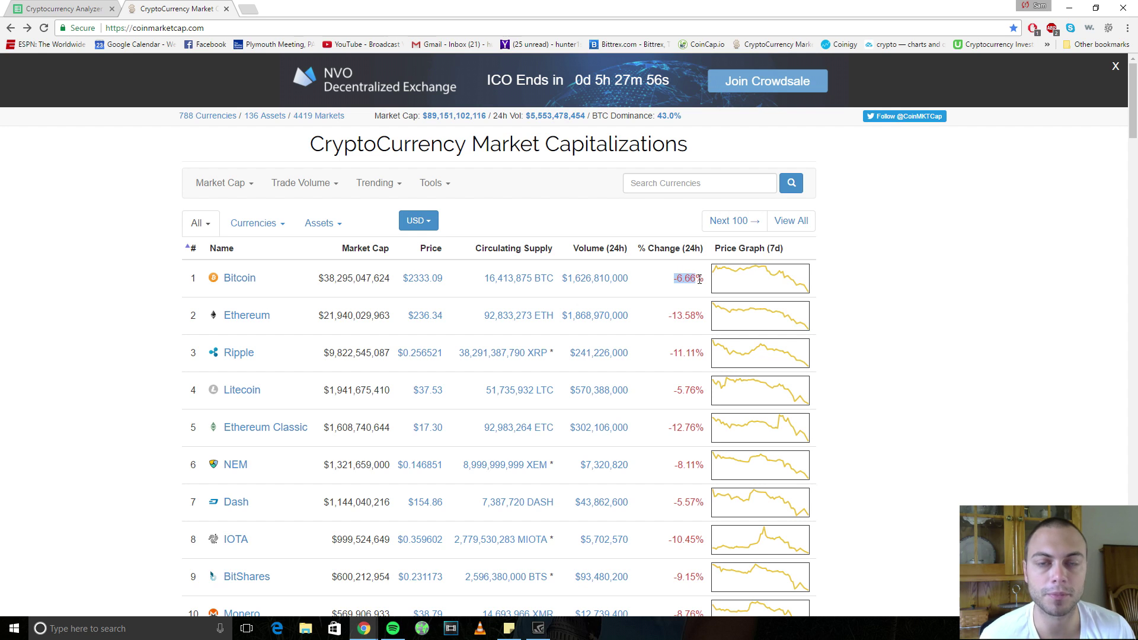
pyautogui.click(893, 264)
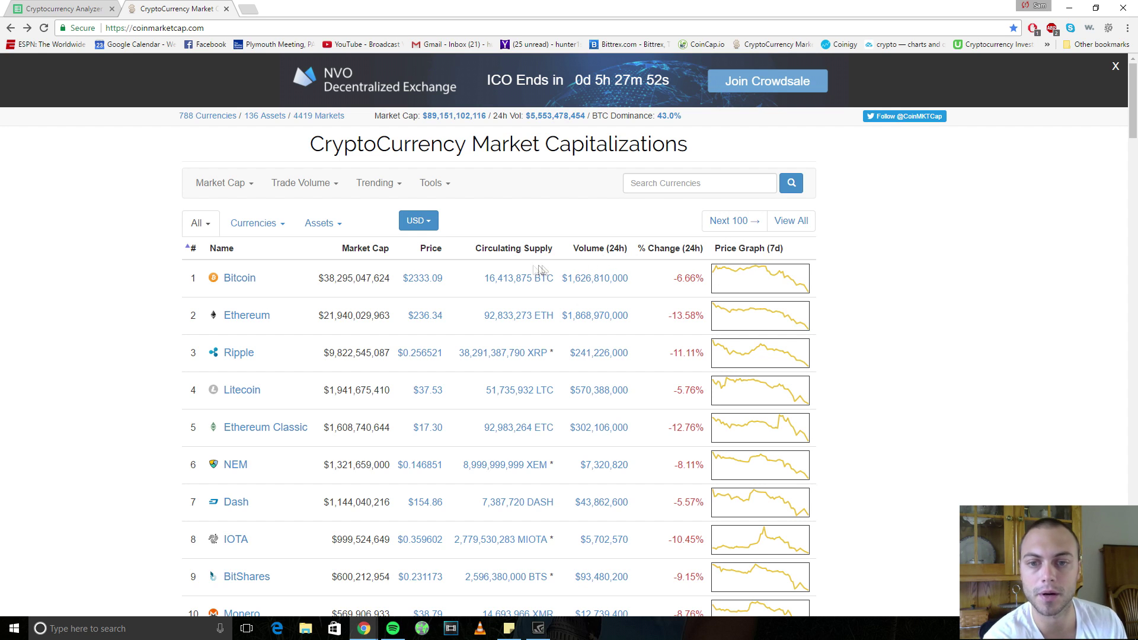
pyautogui.moveTo(203, 366); pyautogui.dragTo(448, 366)
pyautogui.click(442, 342)
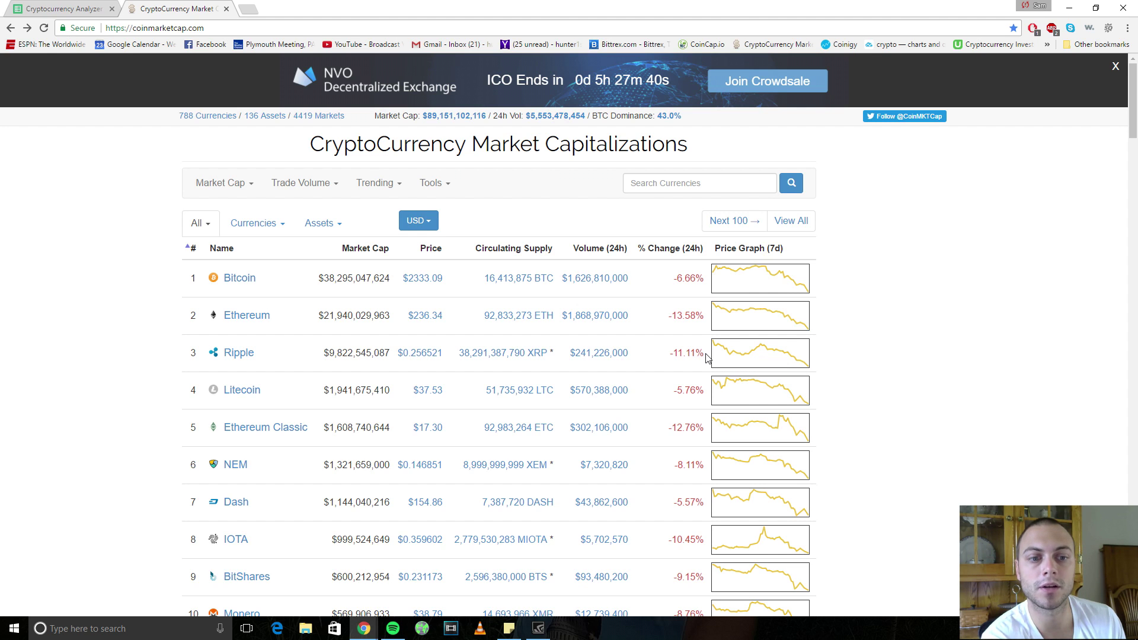
pyautogui.moveTo(701, 355); pyautogui.dragTo(670, 359)
pyautogui.click(683, 358)
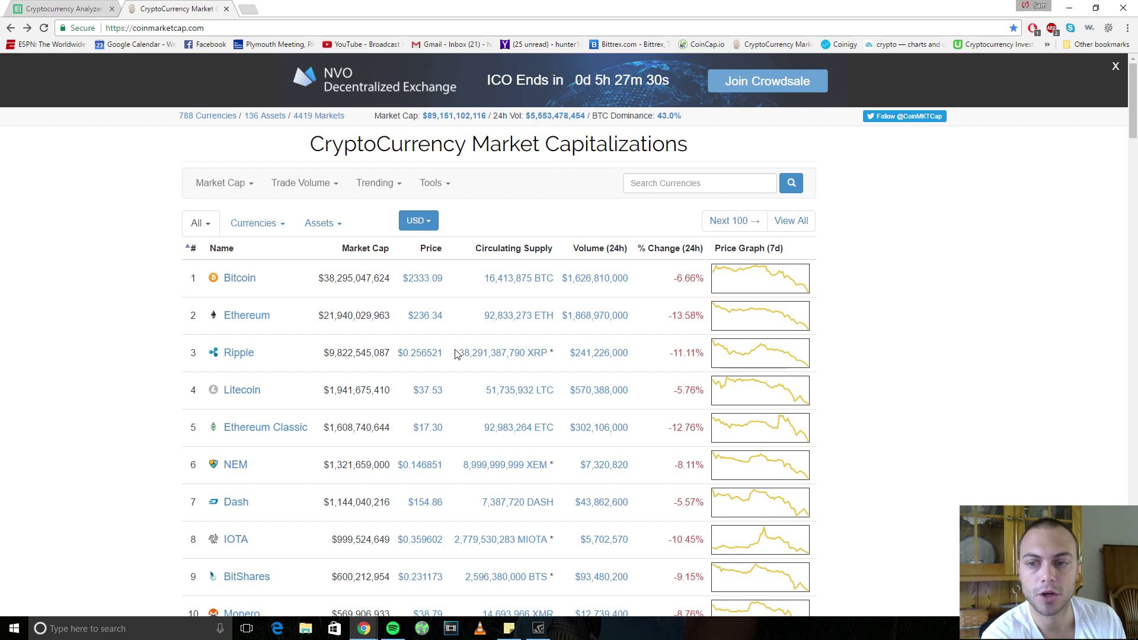
# Highlight Ripple's $0.256521 price, Bitcoin's $2333.09 price and the Ripple row, then return to the analyzer sheet
pyautogui.moveTo(449, 356); pyautogui.dragTo(394, 357)
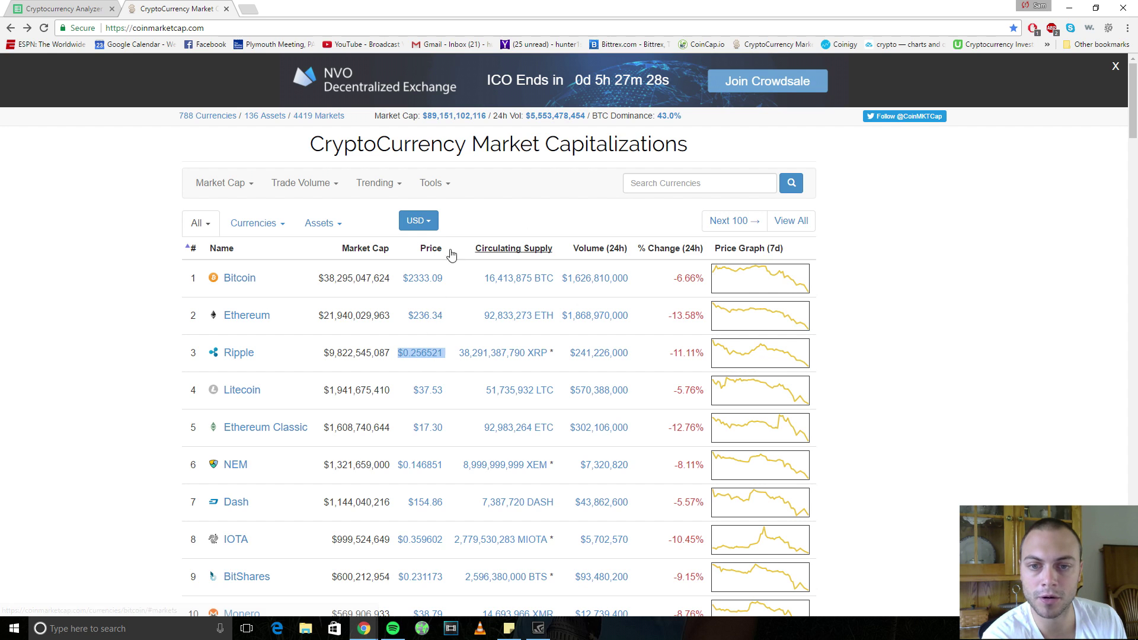
pyautogui.click(171, 360)
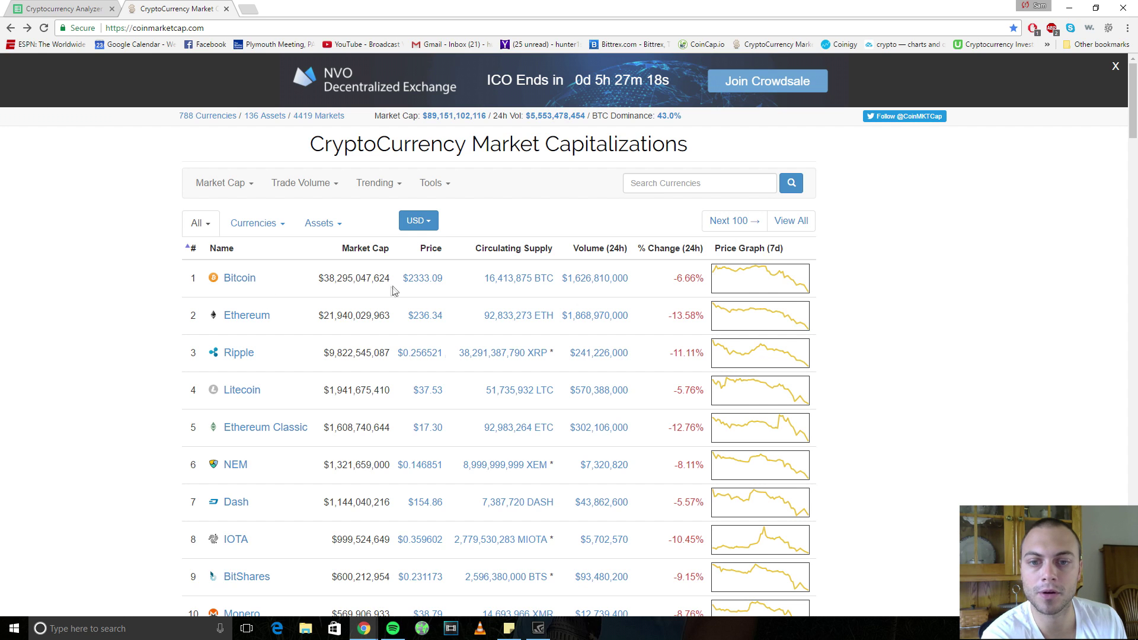
pyautogui.moveTo(449, 278); pyautogui.dragTo(400, 279)
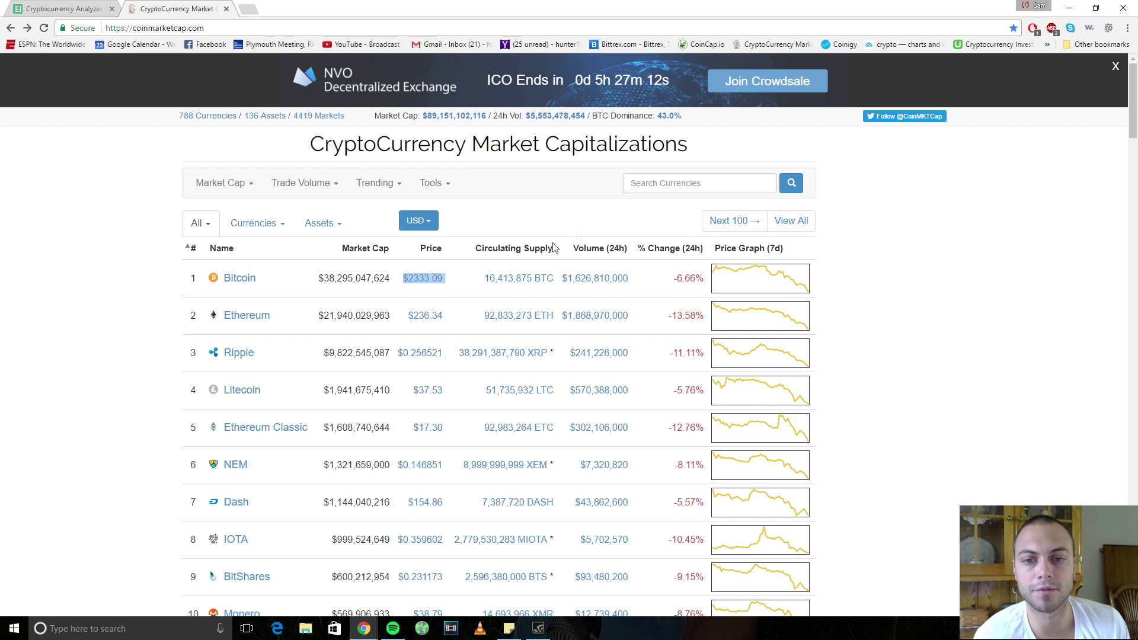
pyautogui.click(446, 355)
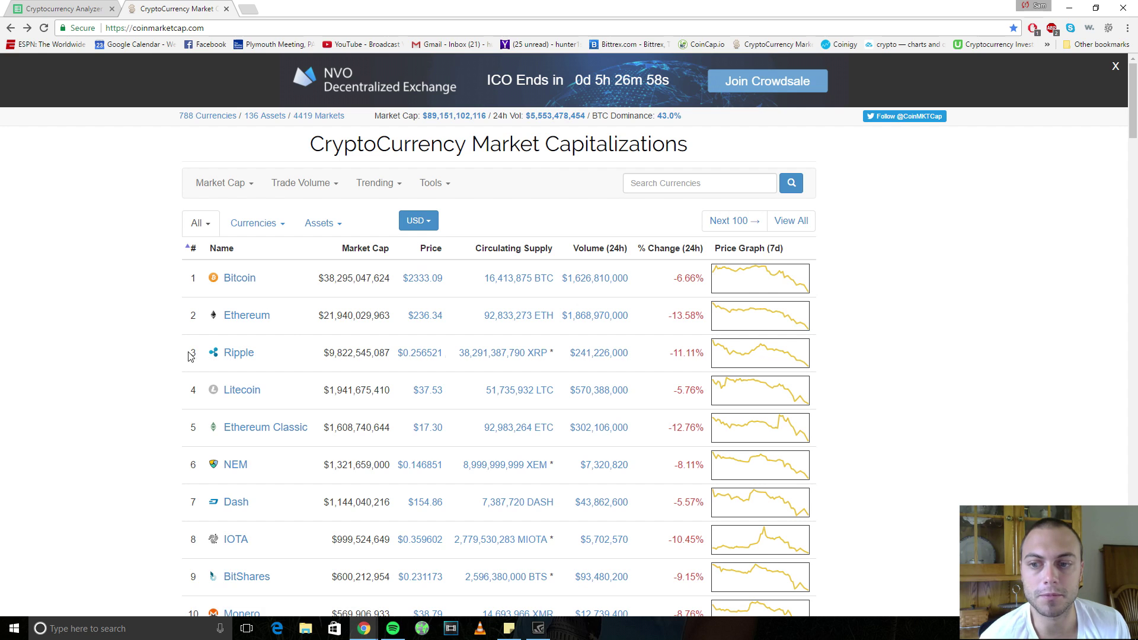
pyautogui.moveTo(189, 354); pyautogui.dragTo(762, 349)
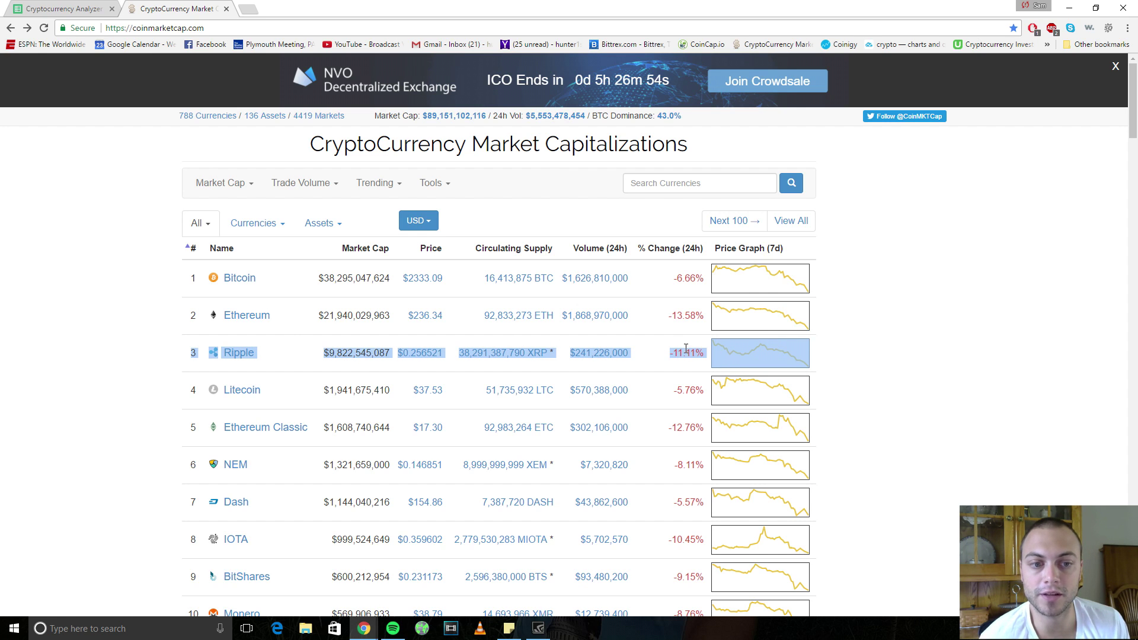
pyautogui.click(149, 360)
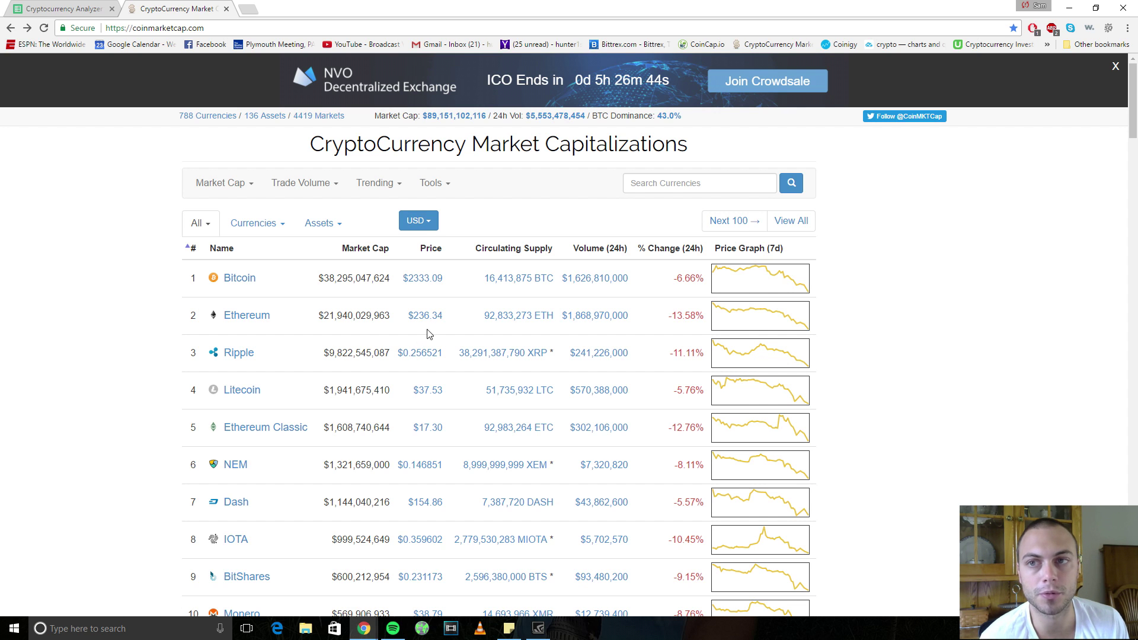
pyautogui.click(63, 12)
# Select the % Gain column, the computed columns, and the Exchange, Ticker, Name and holdings columns to explain them
pyautogui.click(635, 316)
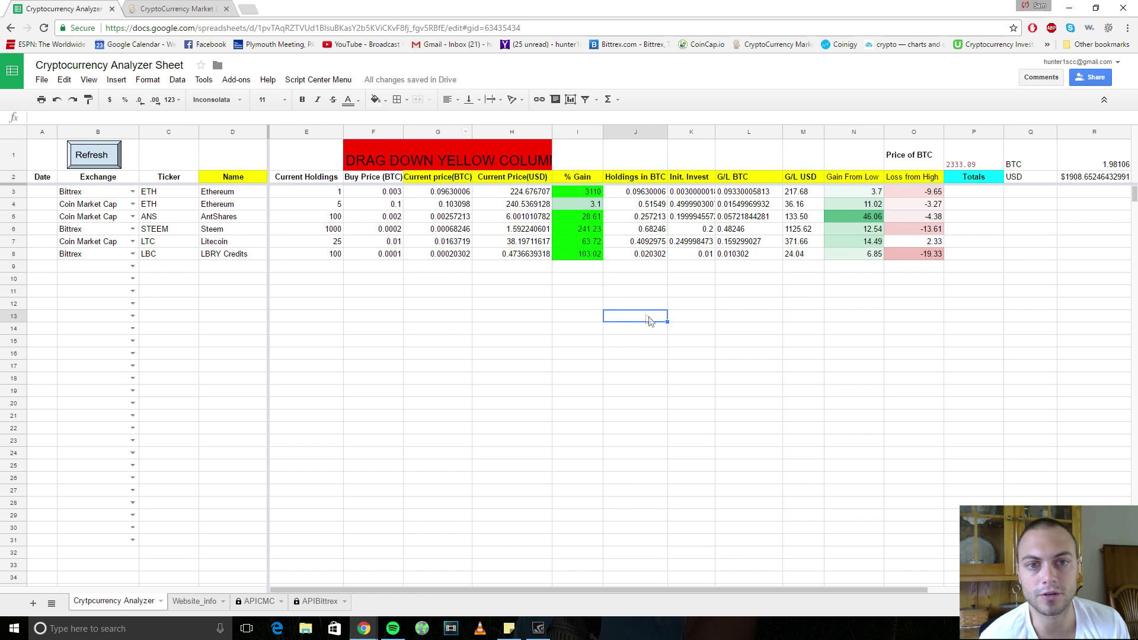
pyautogui.moveTo(597, 193); pyautogui.dragTo(592, 254)
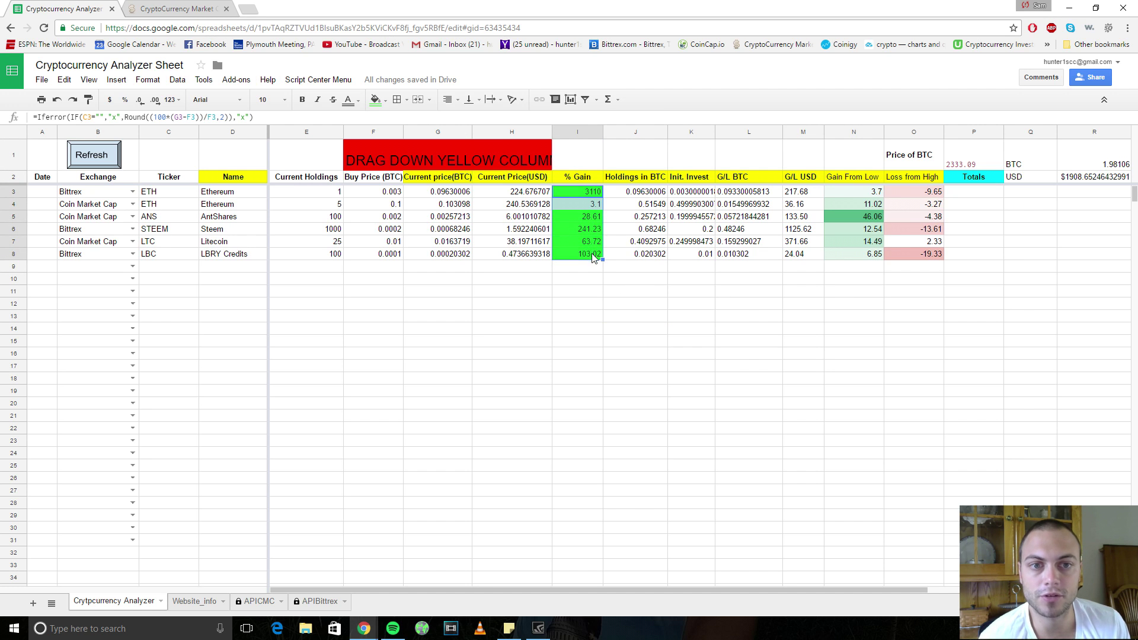
pyautogui.click(578, 279)
pyautogui.moveTo(582, 193)
pyautogui.mouseDown()
pyautogui.moveTo(590, 253)
pyautogui.moveTo(584, 197)
pyautogui.mouseUp()
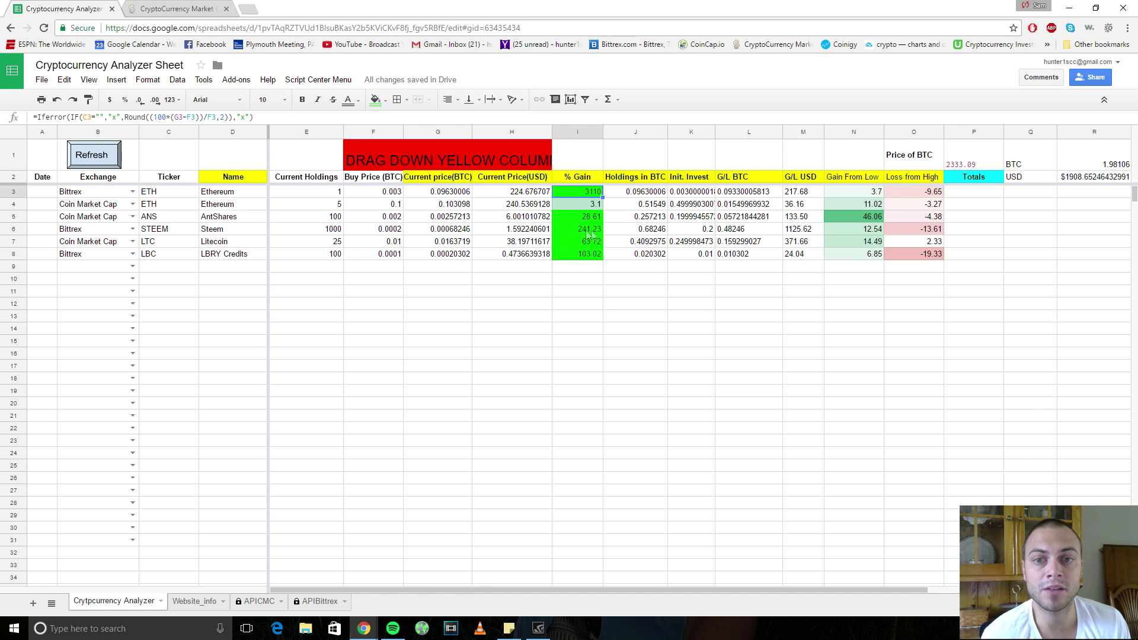
pyautogui.moveTo(418, 316); pyautogui.dragTo(422, 303)
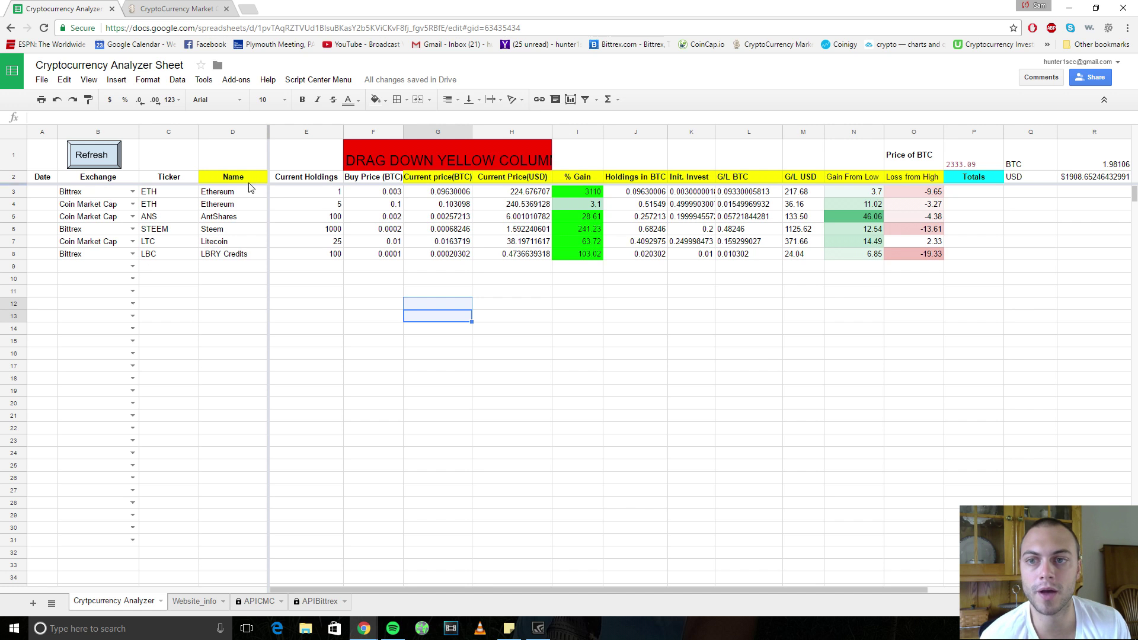
pyautogui.moveTo(451, 178); pyautogui.dragTo(911, 271)
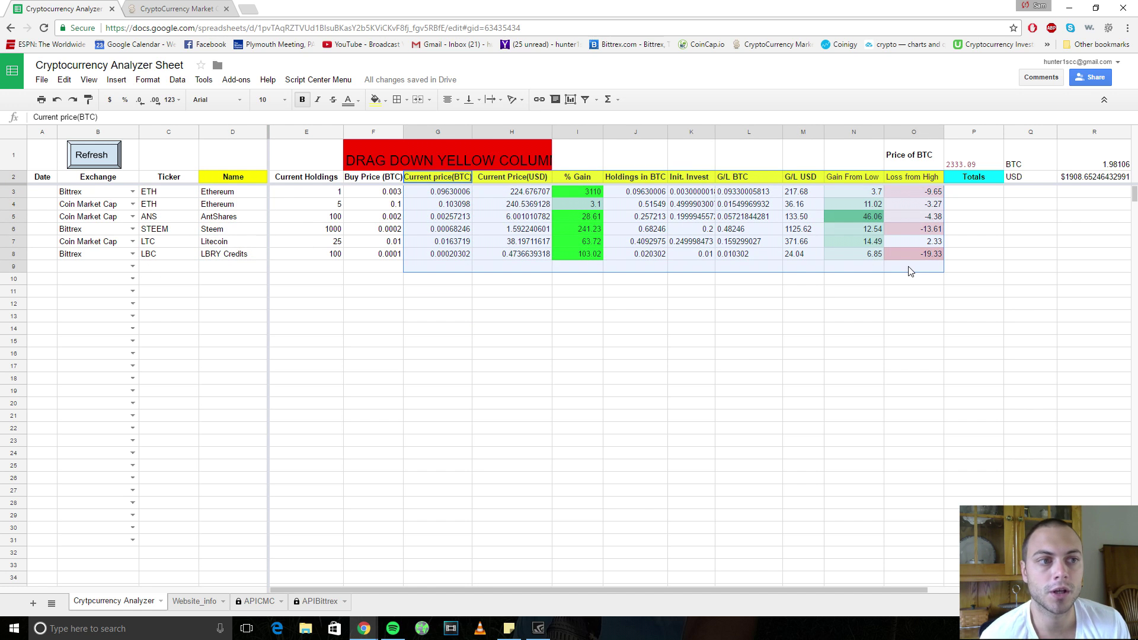
pyautogui.click(293, 181)
pyautogui.moveTo(292, 186); pyautogui.dragTo(384, 255)
pyautogui.moveTo(101, 180); pyautogui.dragTo(219, 282)
# Show the Bittrex and Coin Market Cap exchange choices in cell B9, closing the list unchosen
pyautogui.click(74, 270)
pyautogui.click(35, 271)
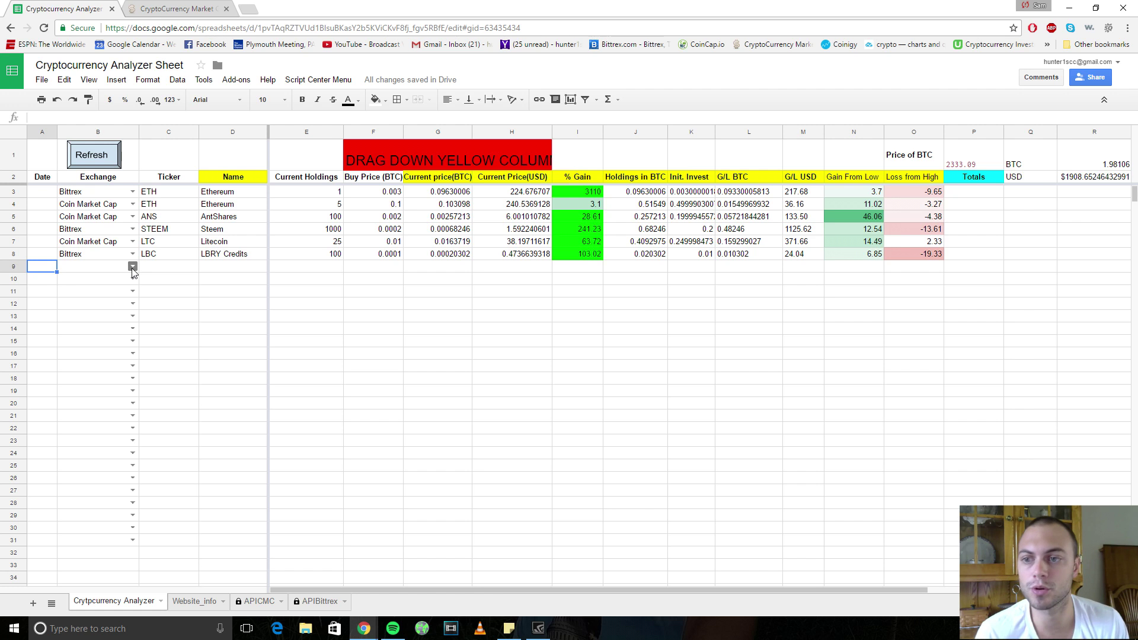
pyautogui.click(133, 271)
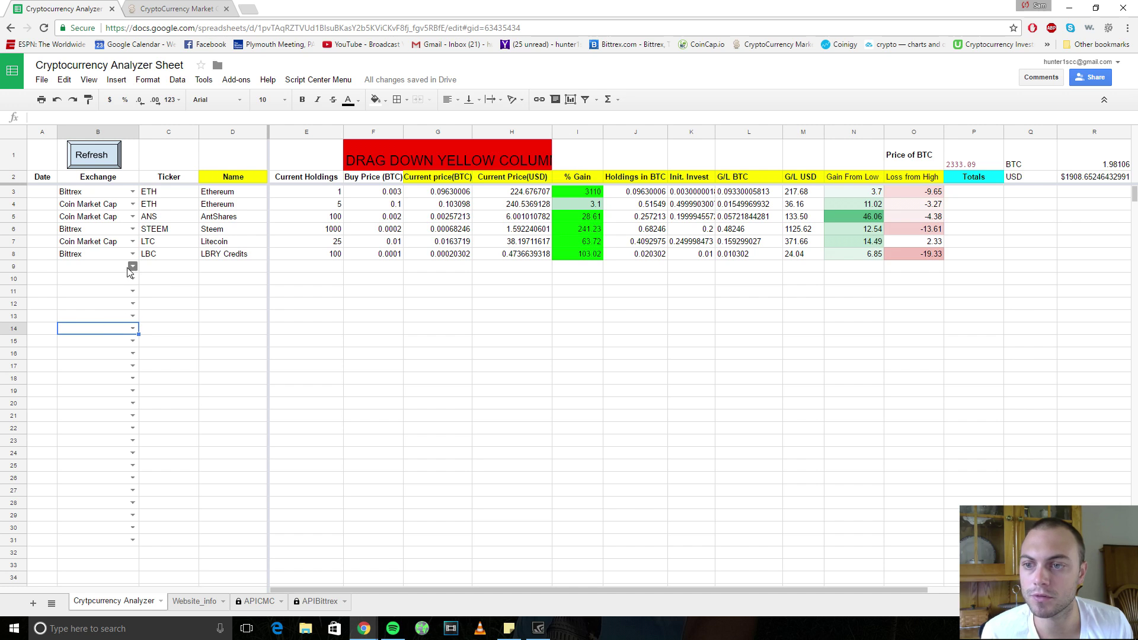
pyautogui.click(115, 331)
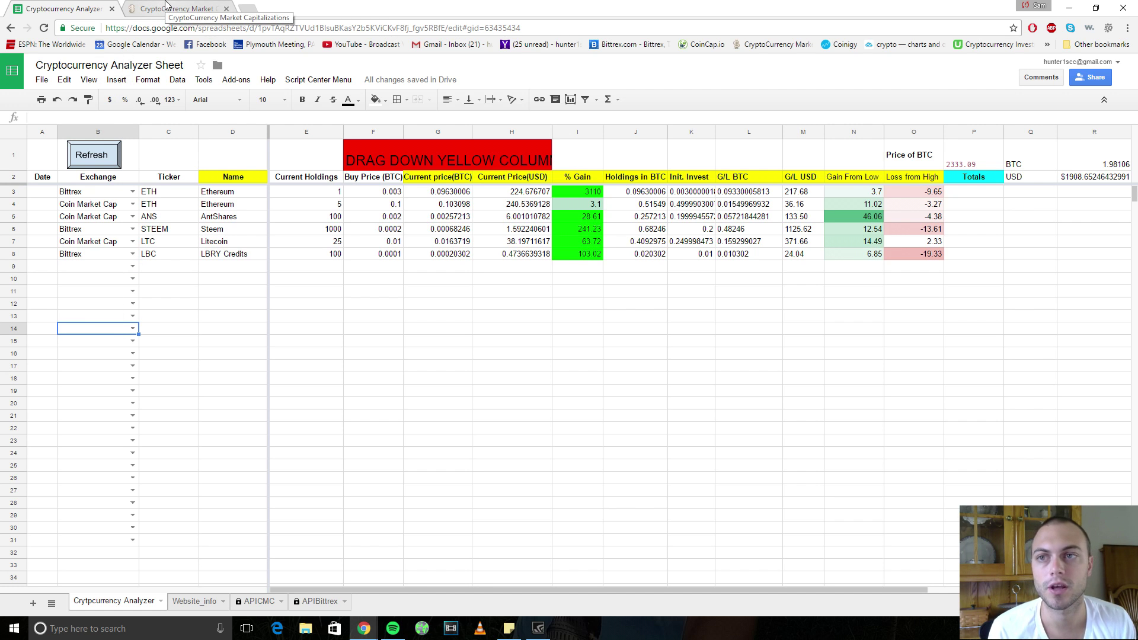
# Choose Bittrex as row 9's exchange and bring up the CoinMarketCap listing
pyautogui.click(133, 266)
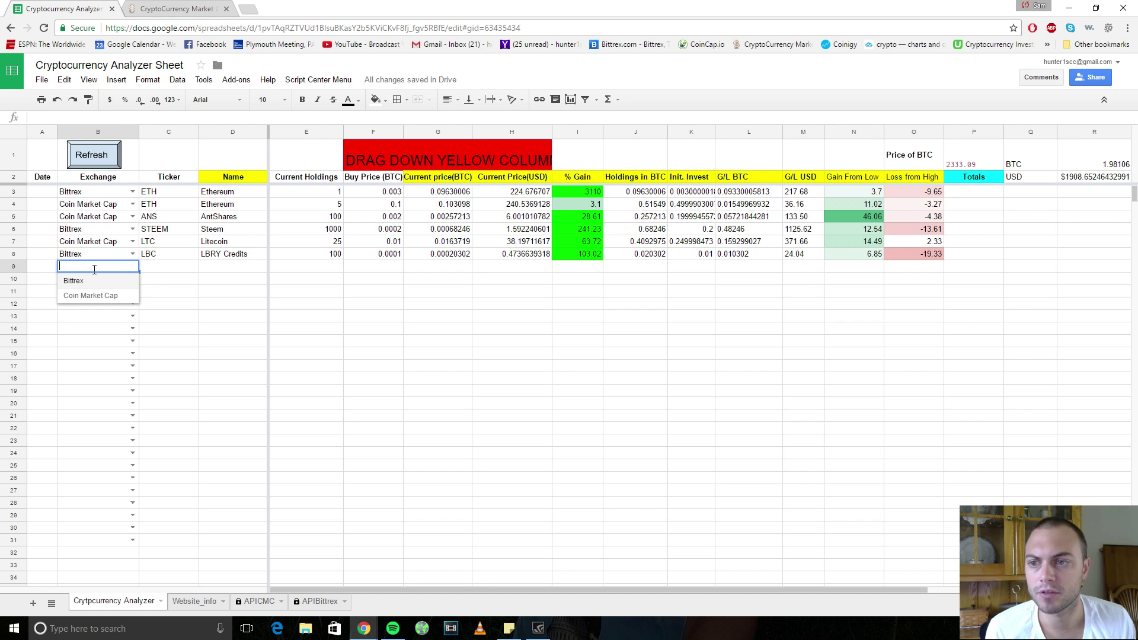
pyautogui.click(74, 282)
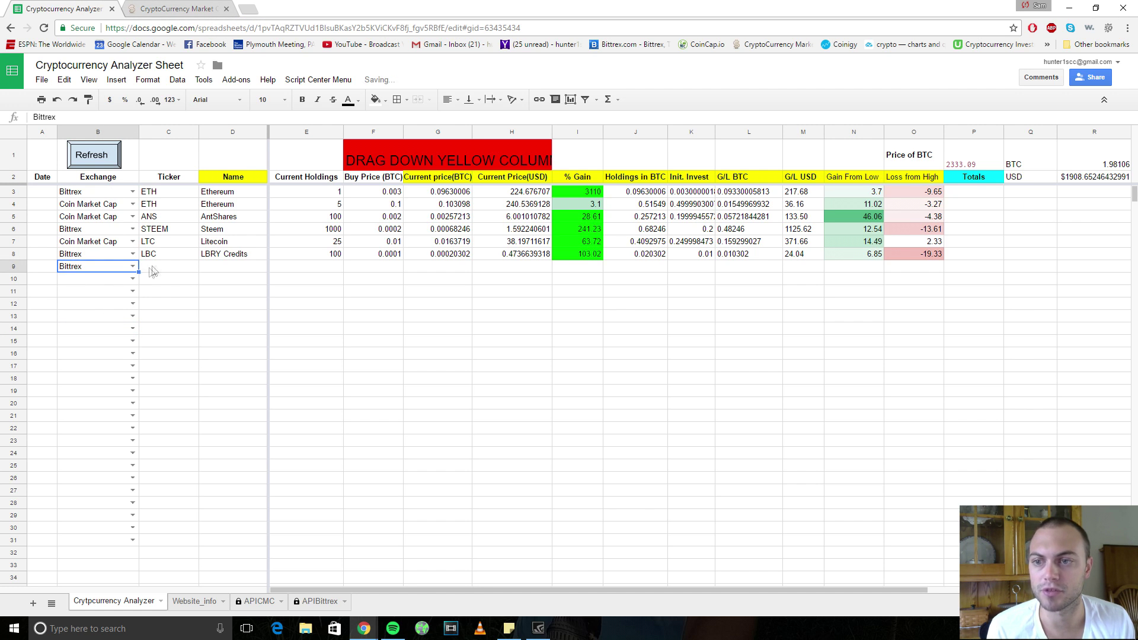
pyautogui.click(165, 266)
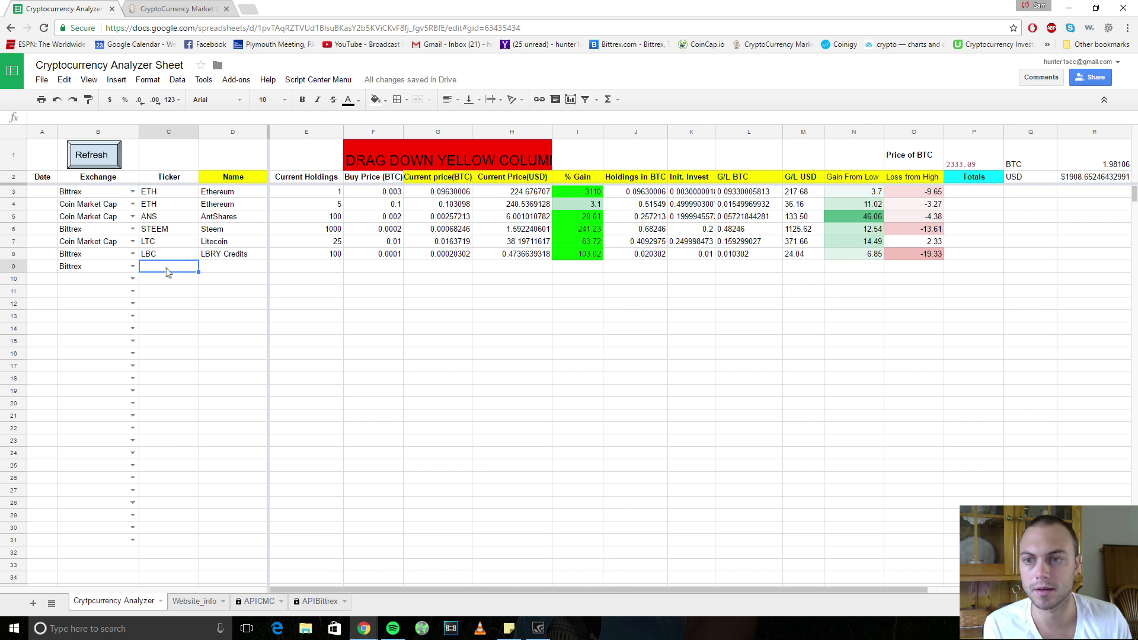
pyautogui.click(178, 8)
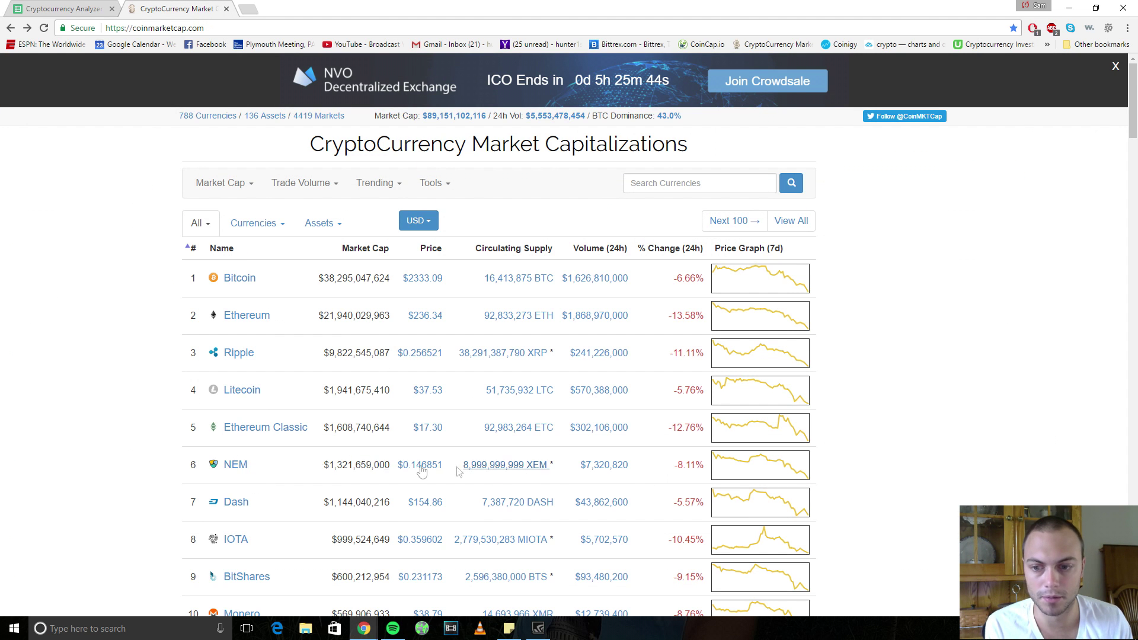
# Find NEM's XEM ticker on CoinMarketCap and enter XEM in C9, confirming the name resolves to NEM
pyautogui.click(232, 467)
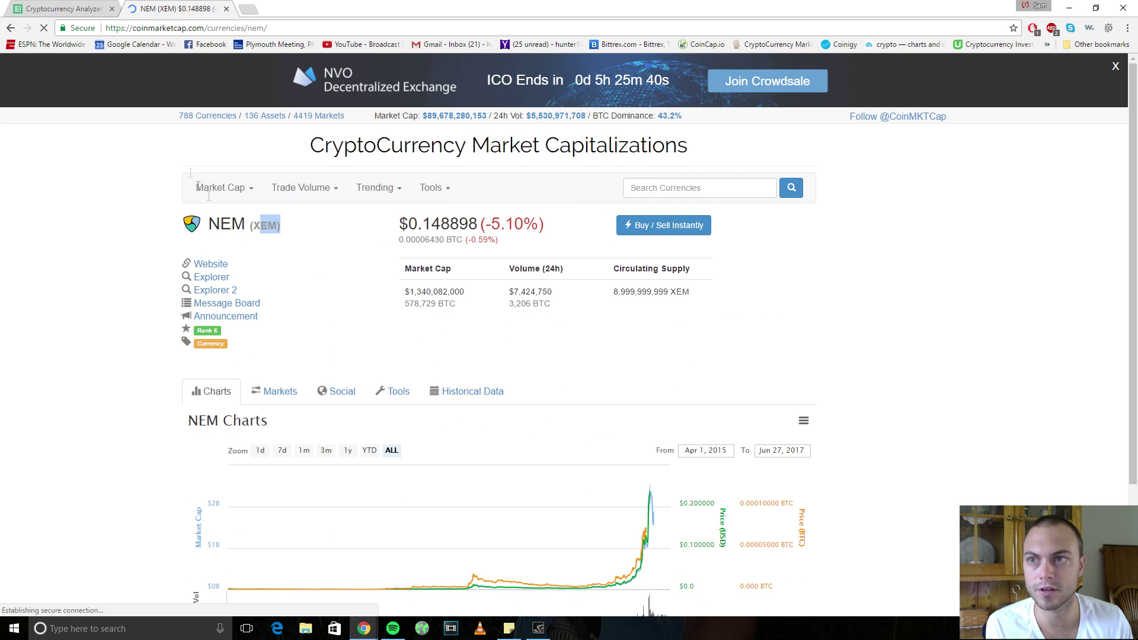
pyautogui.doubleClick(275, 225)
pyautogui.hotkey('ctrl', 'Tab')
pyautogui.click(166, 181)
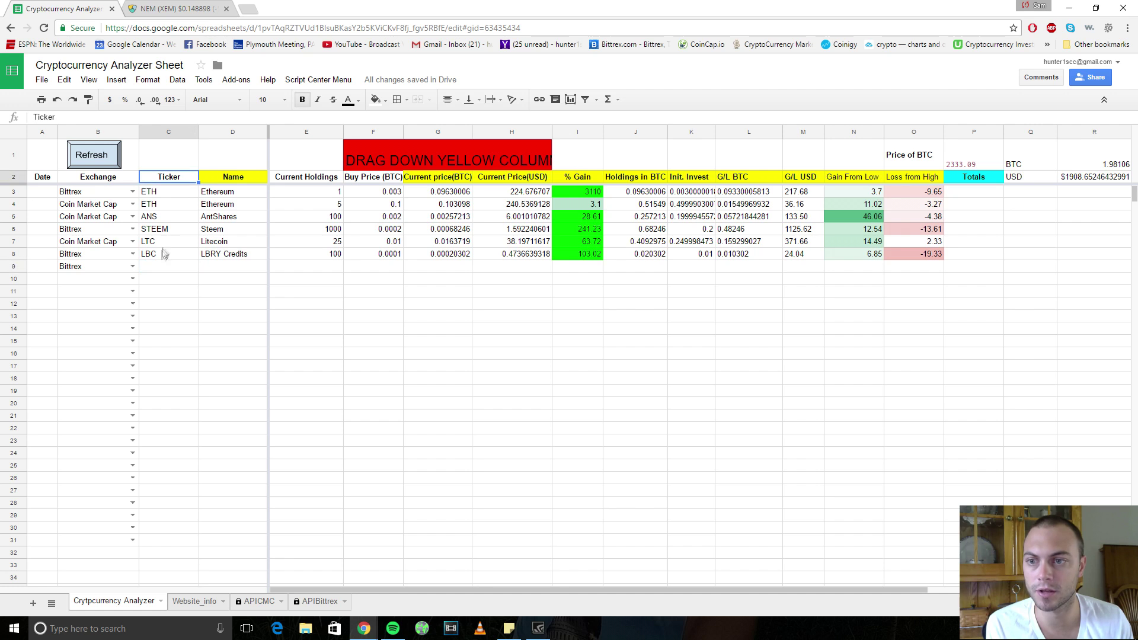
pyautogui.click(164, 268)
pyautogui.write('XEM')
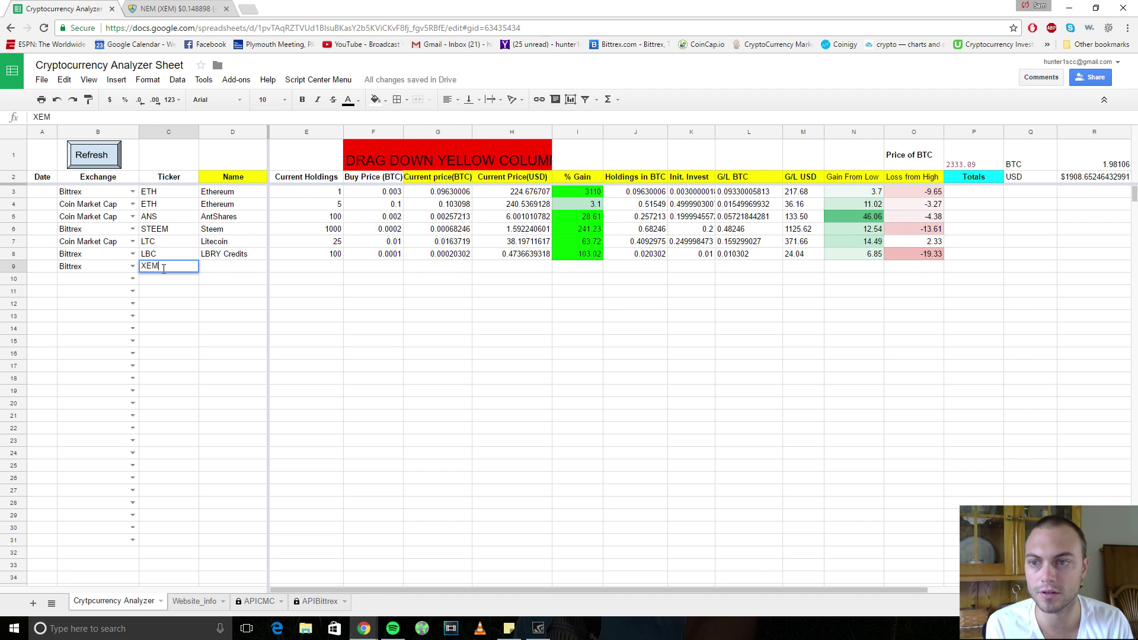
pyautogui.press('Return')
pyautogui.click(218, 200)
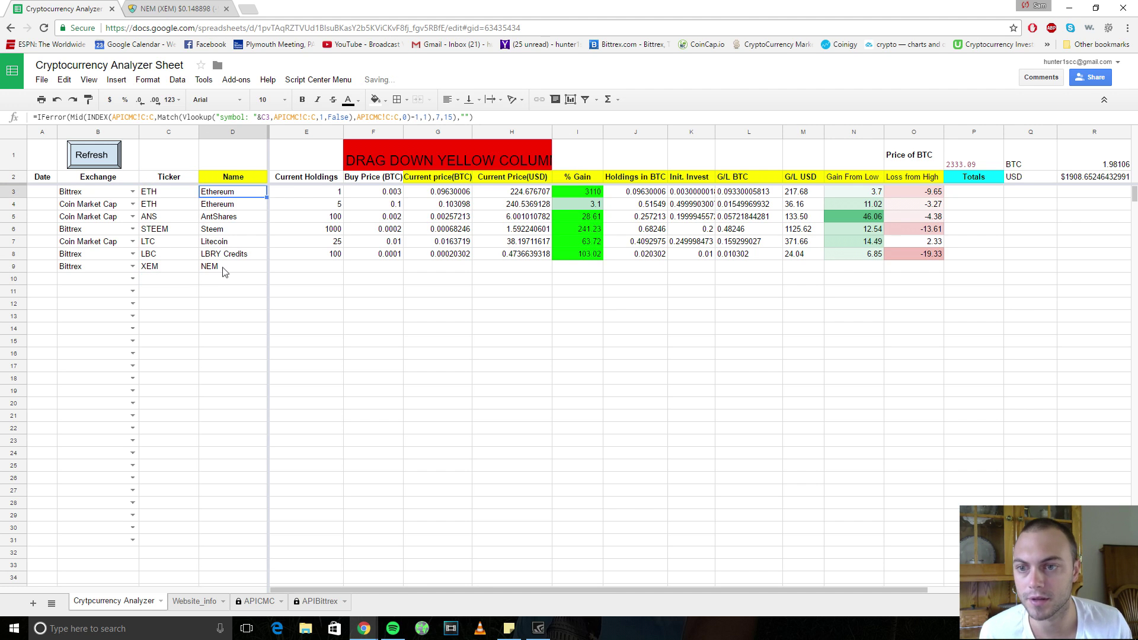
pyautogui.click(224, 272)
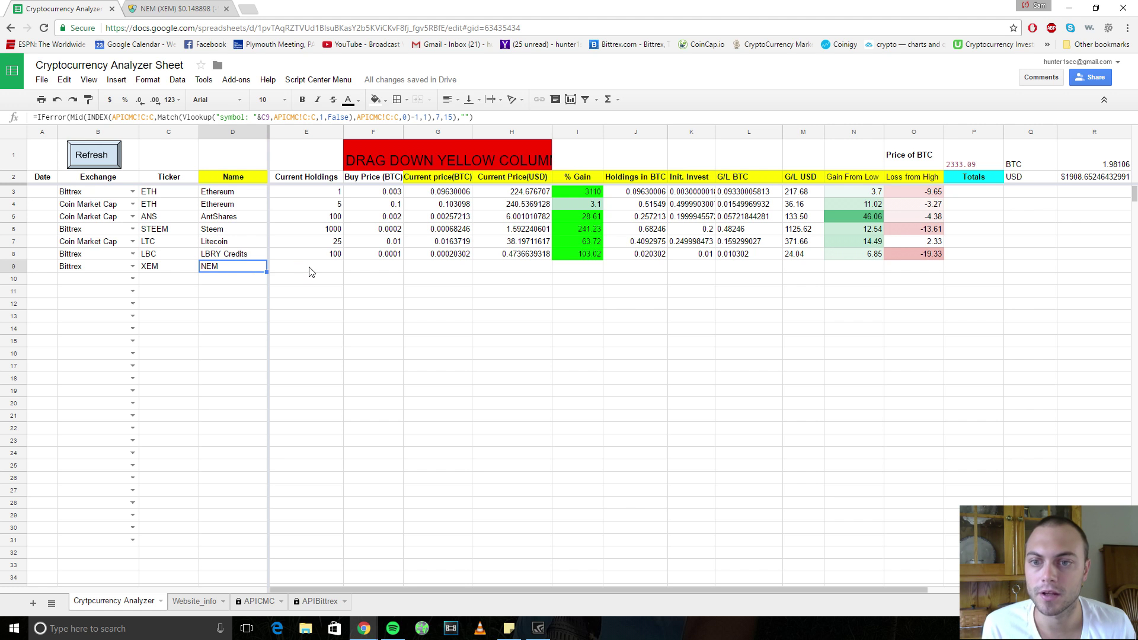
# Enter 1000 as NEM's current holdings in E9
pyautogui.hotkey('ctrl', 'Tab')
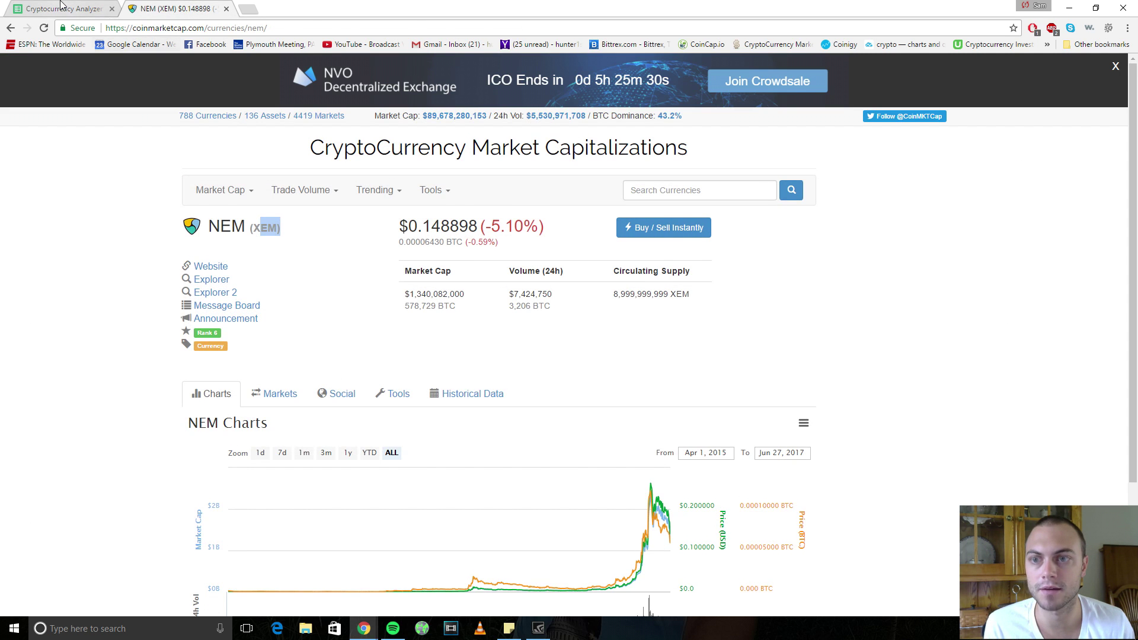
pyautogui.click(61, 7)
pyautogui.click(332, 267)
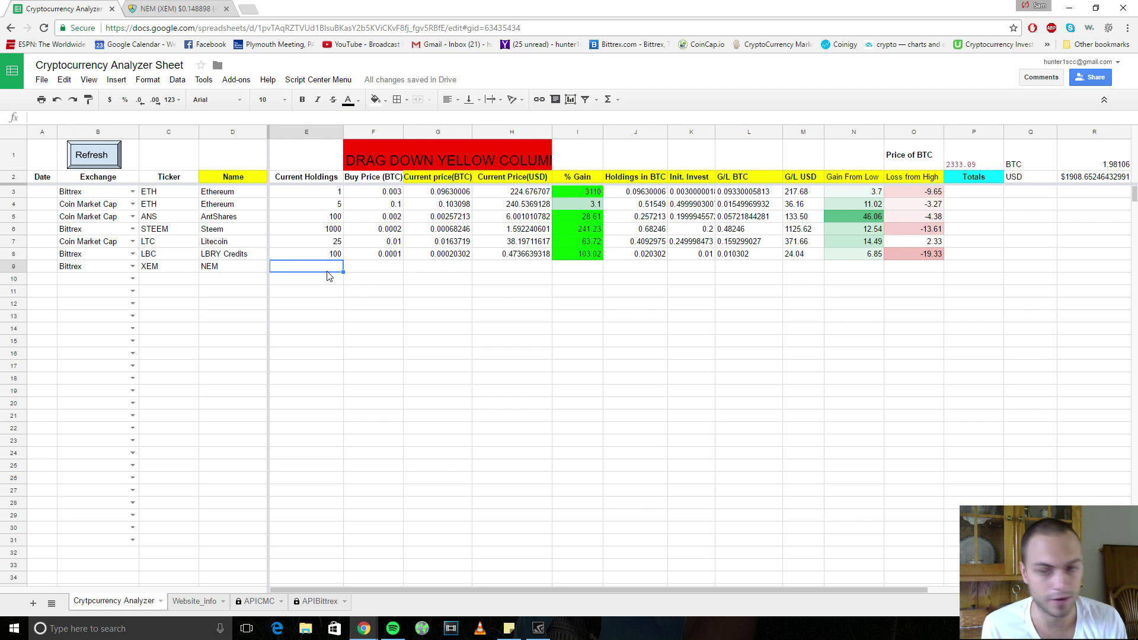
pyautogui.write('10')
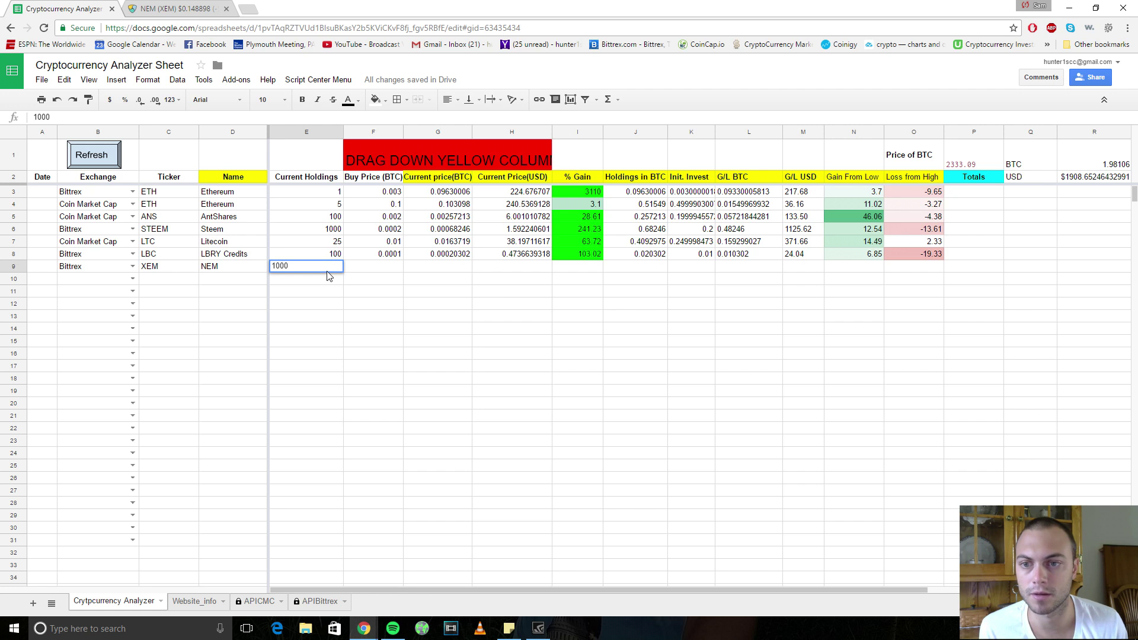
pyautogui.write('00')
pyautogui.press('Return')
pyautogui.click(383, 270)
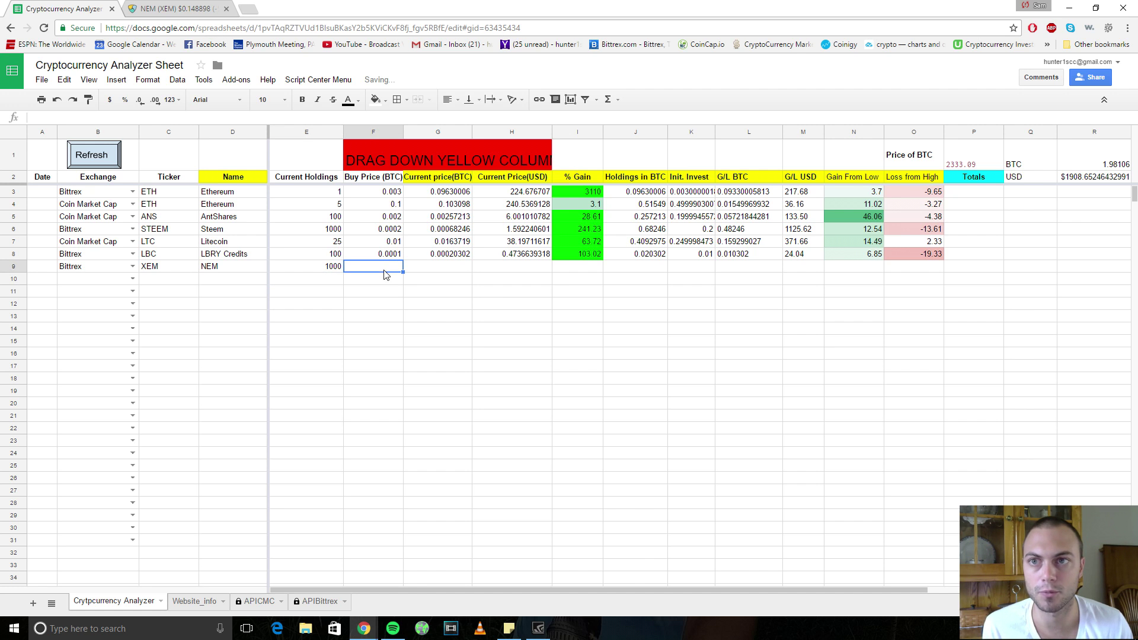
pyautogui.click(172, 8)
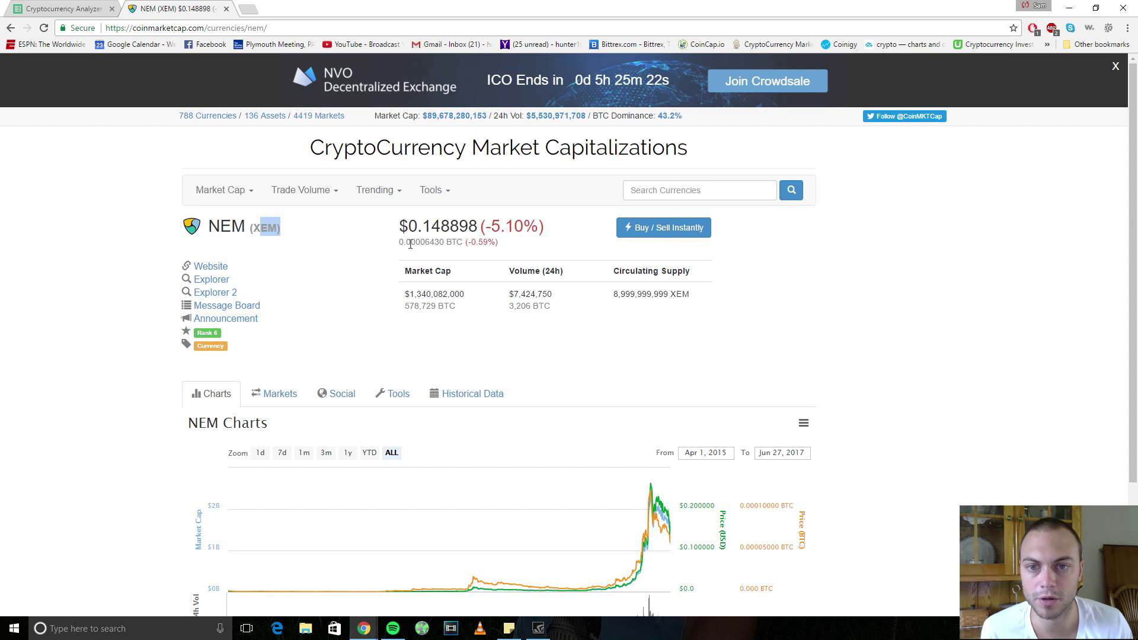
# Check NEM's current BTC price, then enter a 0.00005 BTC buy price in F9
pyautogui.click(92, 8)
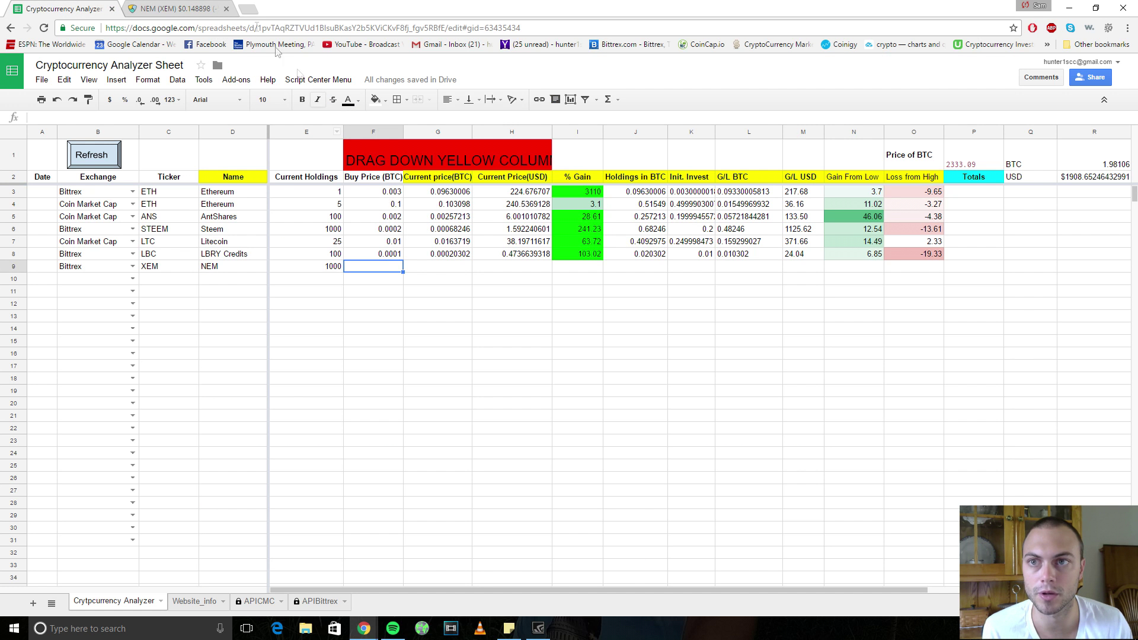
pyautogui.click(209, 7)
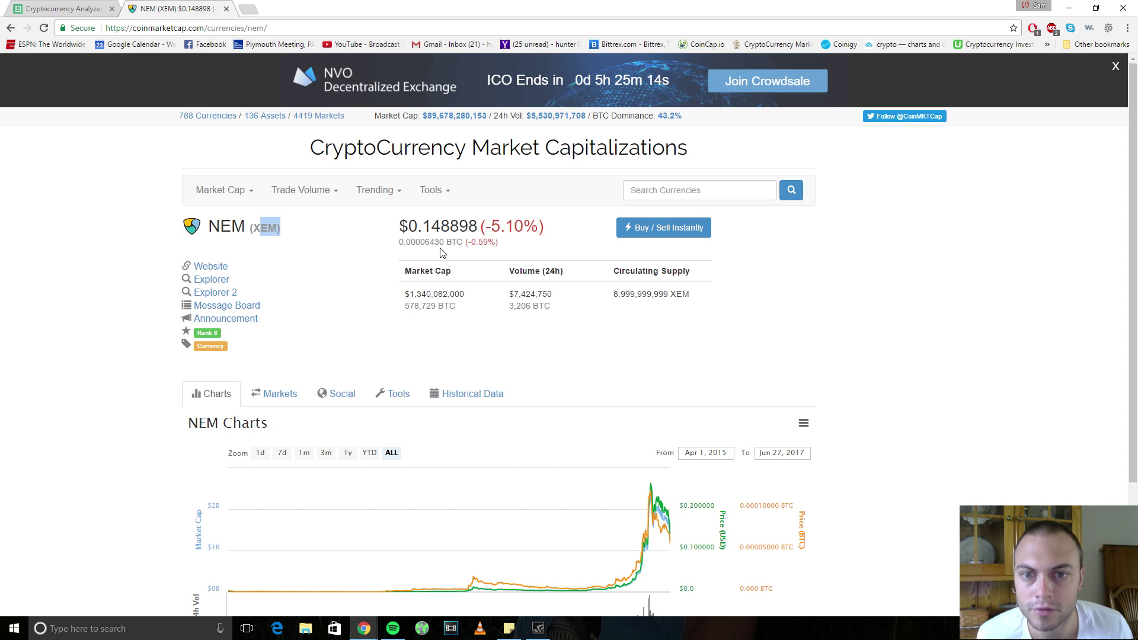
pyautogui.click(70, 7)
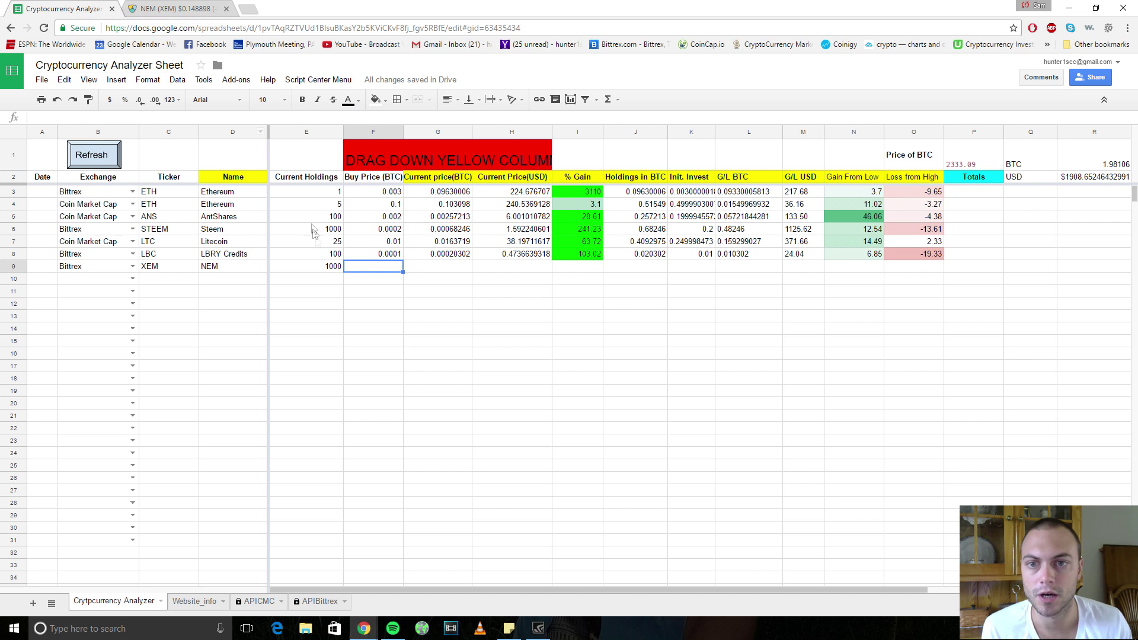
pyautogui.write('.00005')
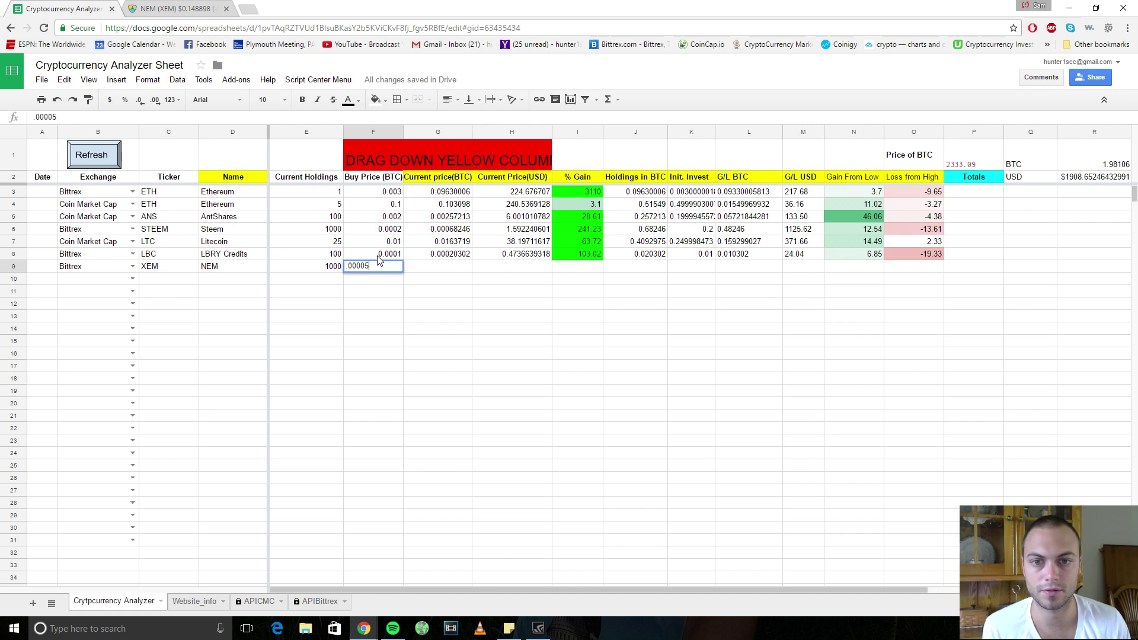
pyautogui.press('Return')
pyautogui.click(440, 271)
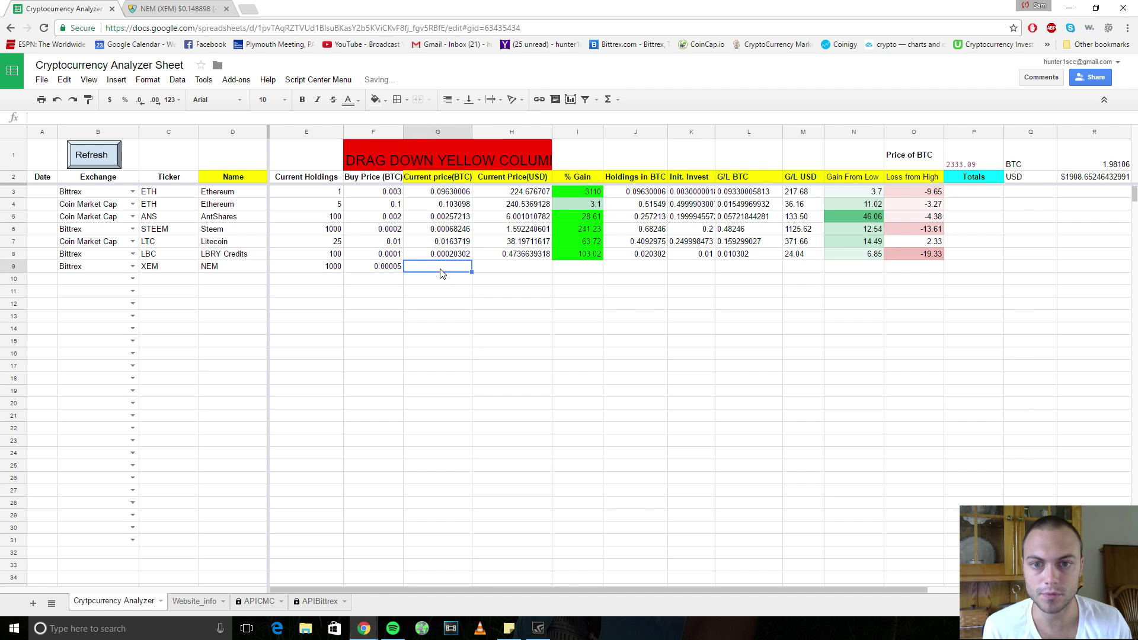
# Fill row 8's formulas across G:O down into the NEM row 9 with Ctrl+D
pyautogui.moveTo(452, 255); pyautogui.dragTo(944, 268)
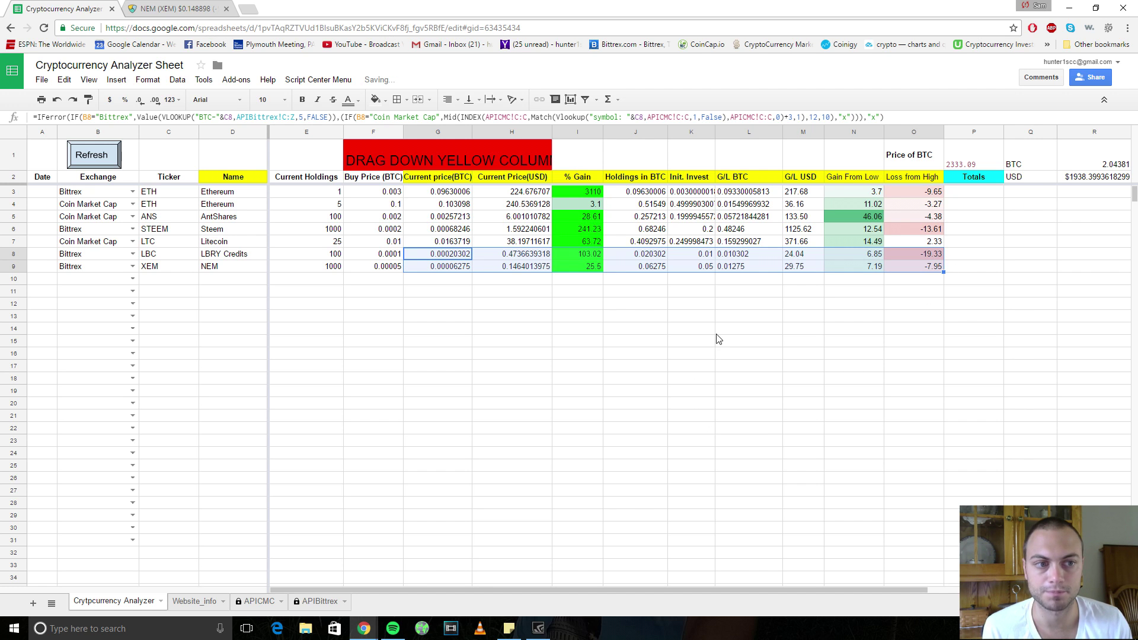
pyautogui.click(640, 336)
pyautogui.moveTo(457, 268); pyautogui.dragTo(923, 278)
pyautogui.click(913, 318)
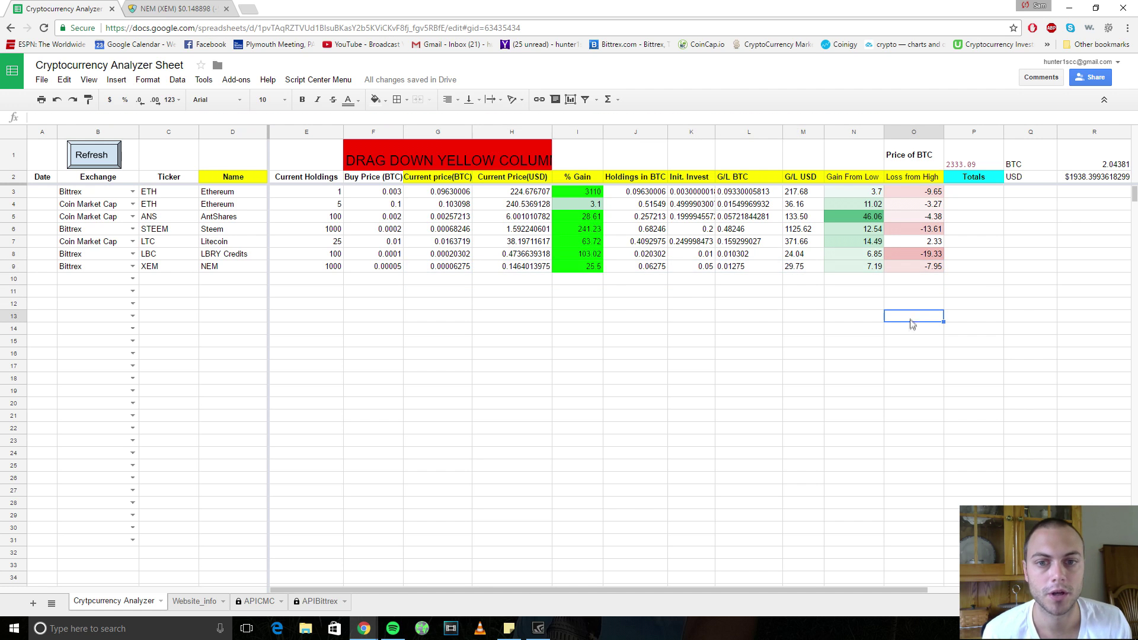
pyautogui.click(598, 271)
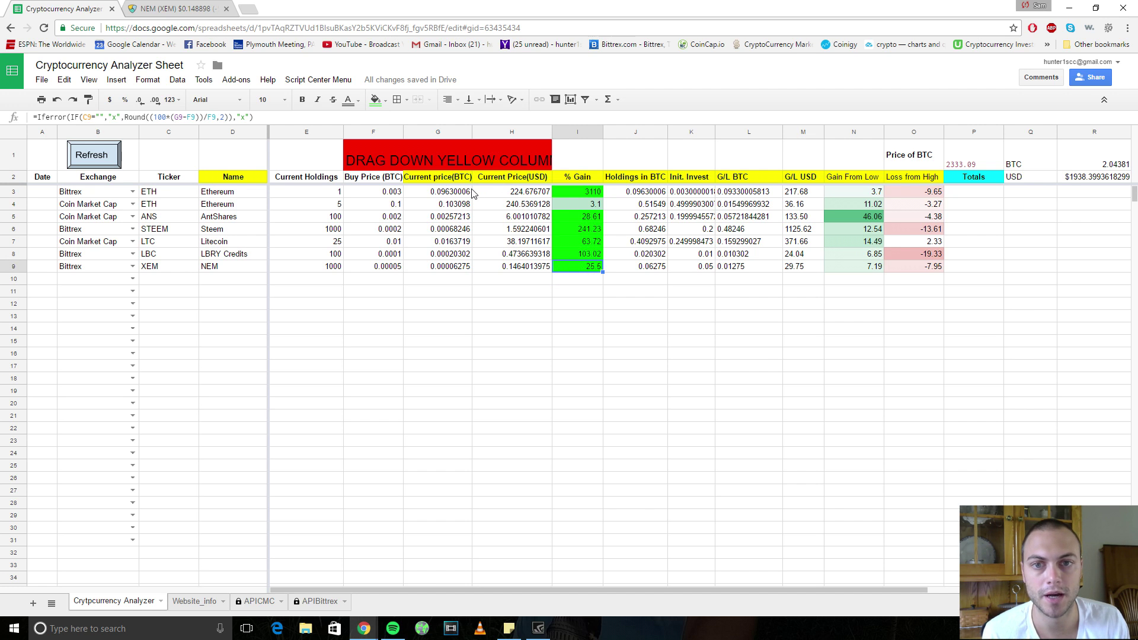
# Inspect NEM's formulas for BTC price, USD price, % gain, BTC holdings, investment, G/L BTC and G/L USD
pyautogui.click(455, 267)
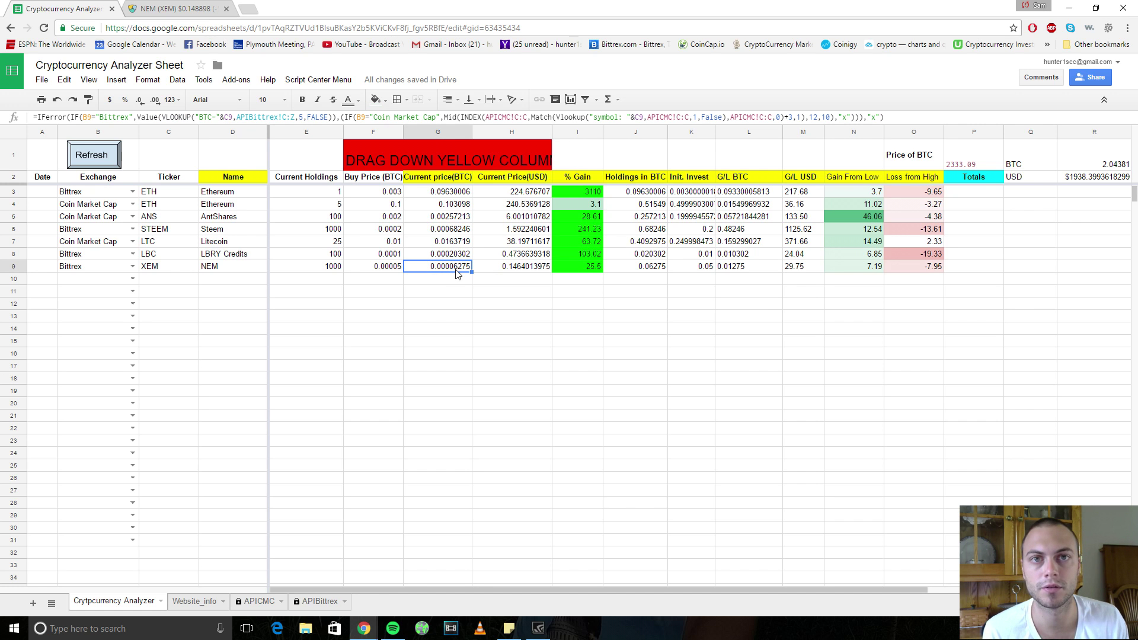
pyautogui.click(513, 268)
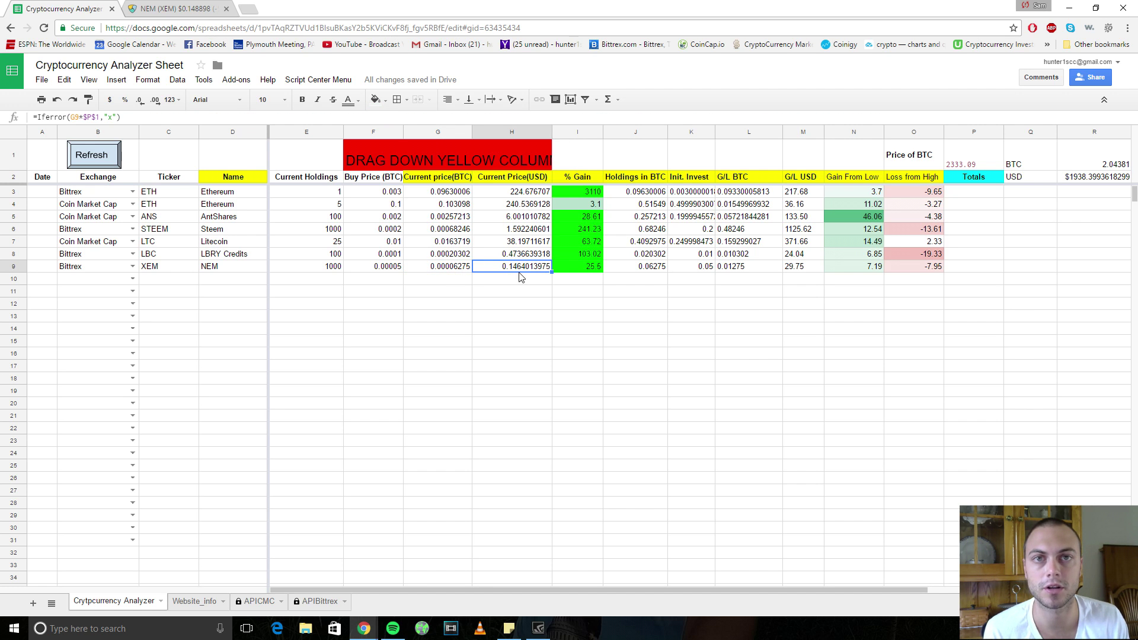
pyautogui.click(593, 270)
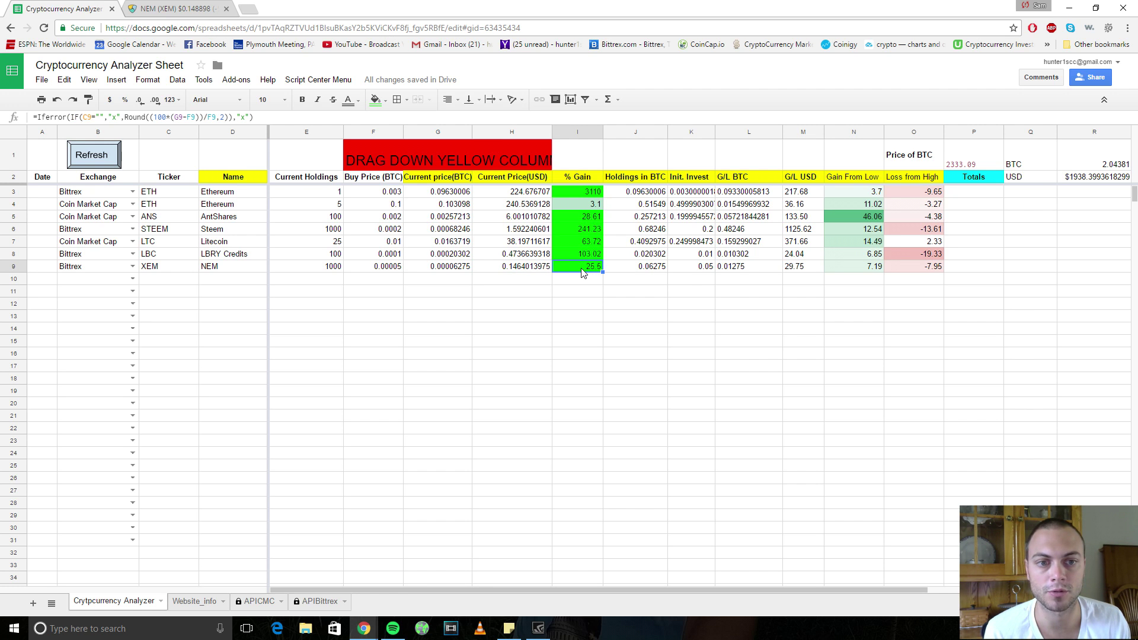
pyautogui.click(655, 269)
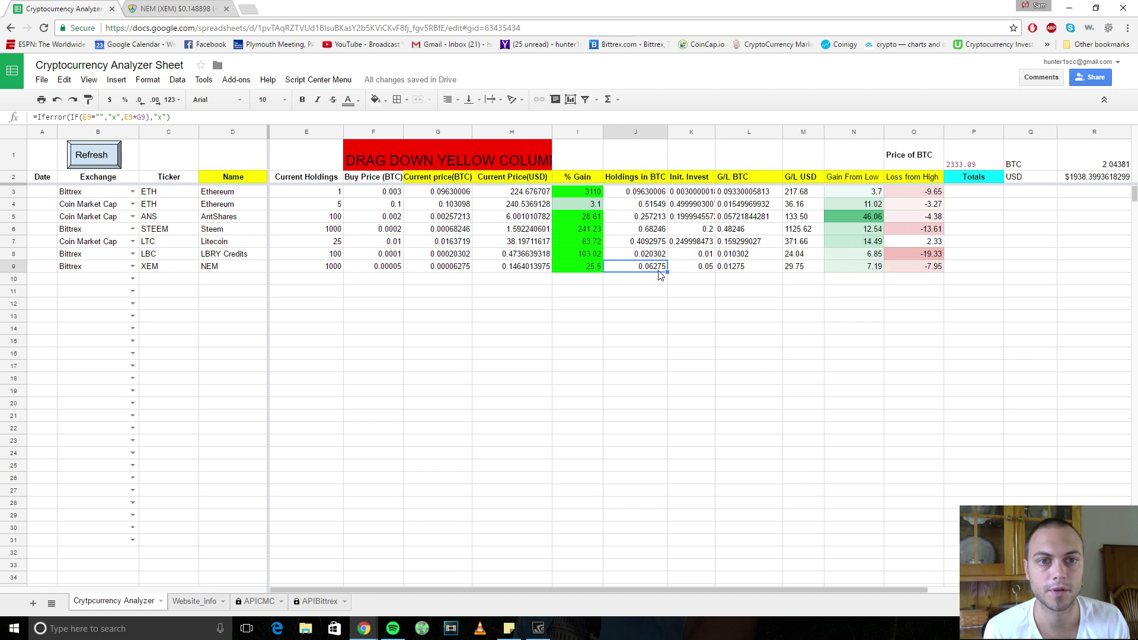
pyautogui.click(706, 270)
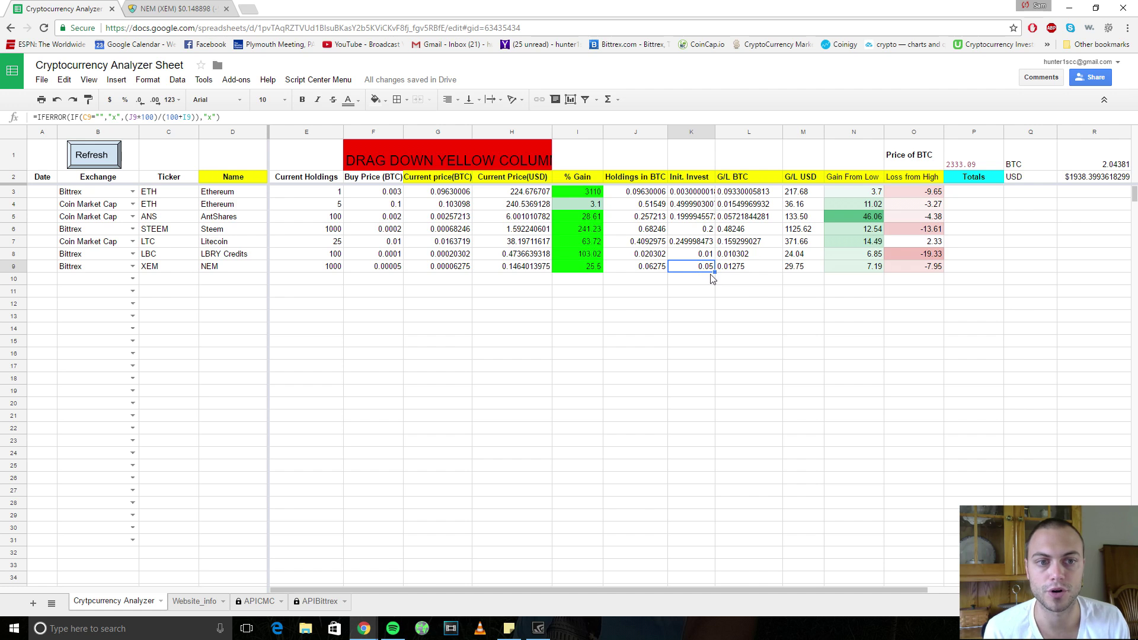
pyautogui.click(743, 269)
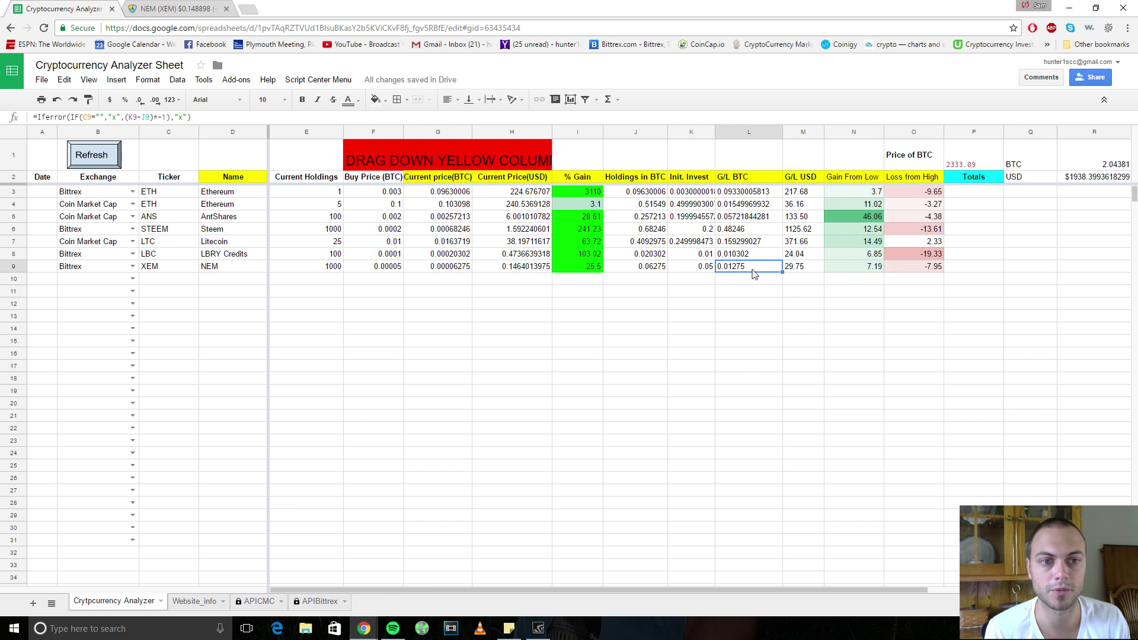
pyautogui.click(802, 269)
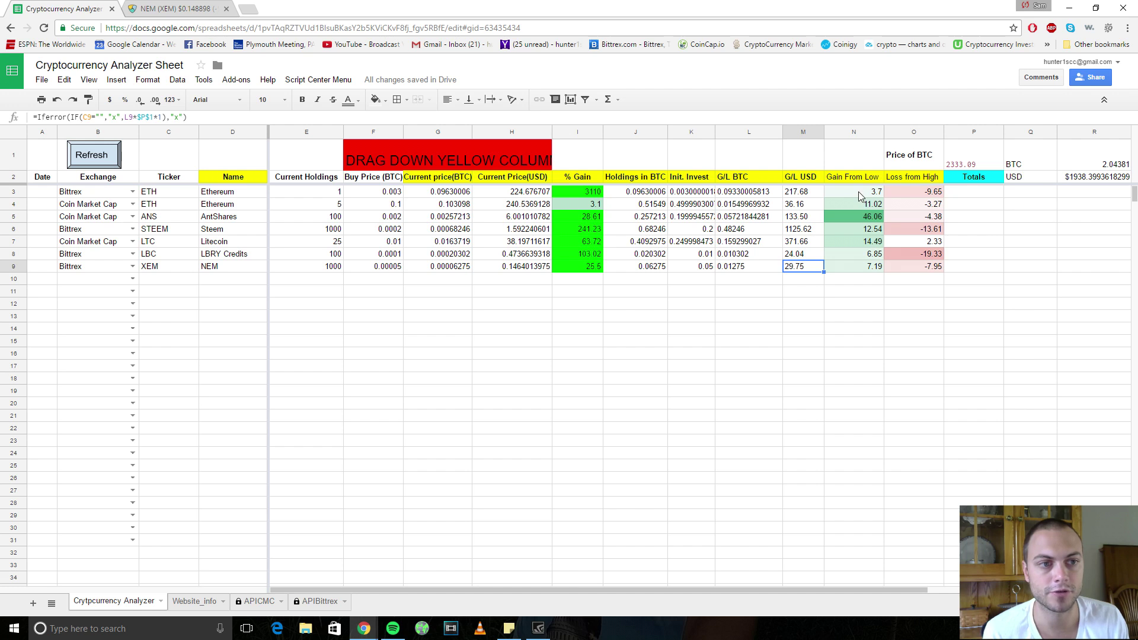
# Check NEM's gain-from-low (7.19) and loss-from-high (-7.95) formulas
pyautogui.moveTo(858, 191); pyautogui.dragTo(929, 277)
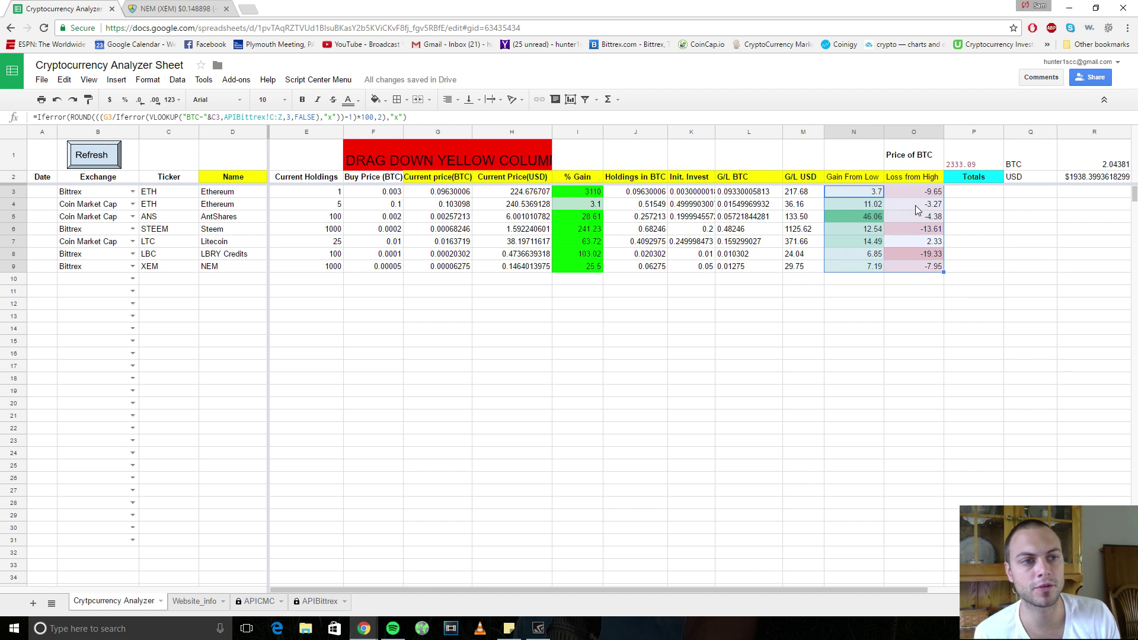
pyautogui.click(975, 242)
pyautogui.click(882, 268)
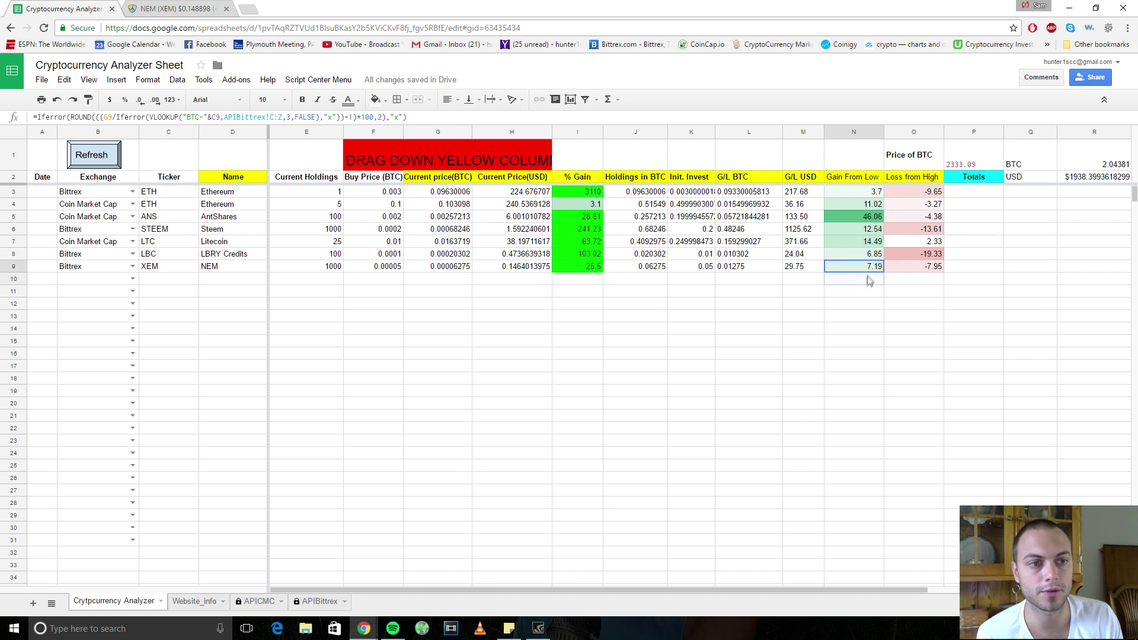
pyautogui.click(867, 192)
pyautogui.click(873, 268)
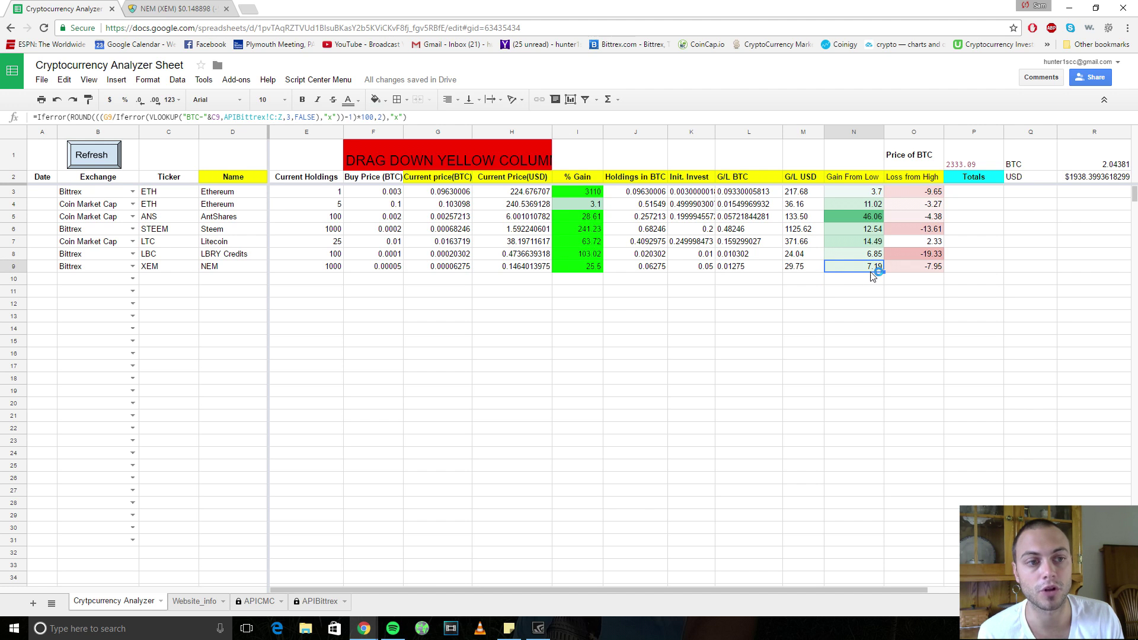
pyautogui.click(929, 272)
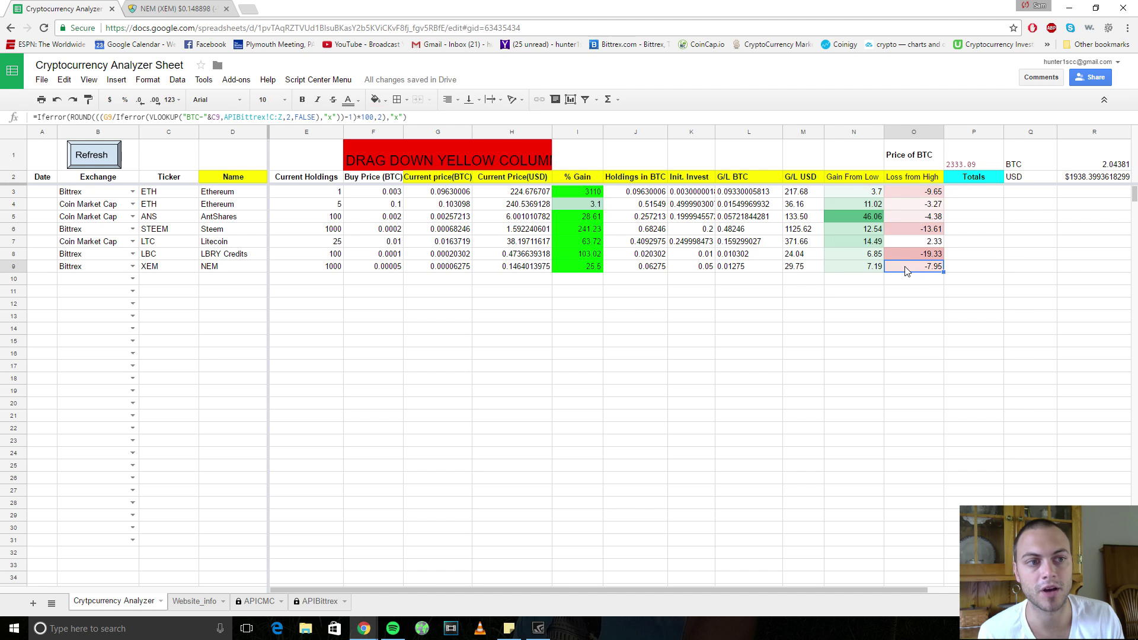
pyautogui.click(914, 290)
pyautogui.click(919, 268)
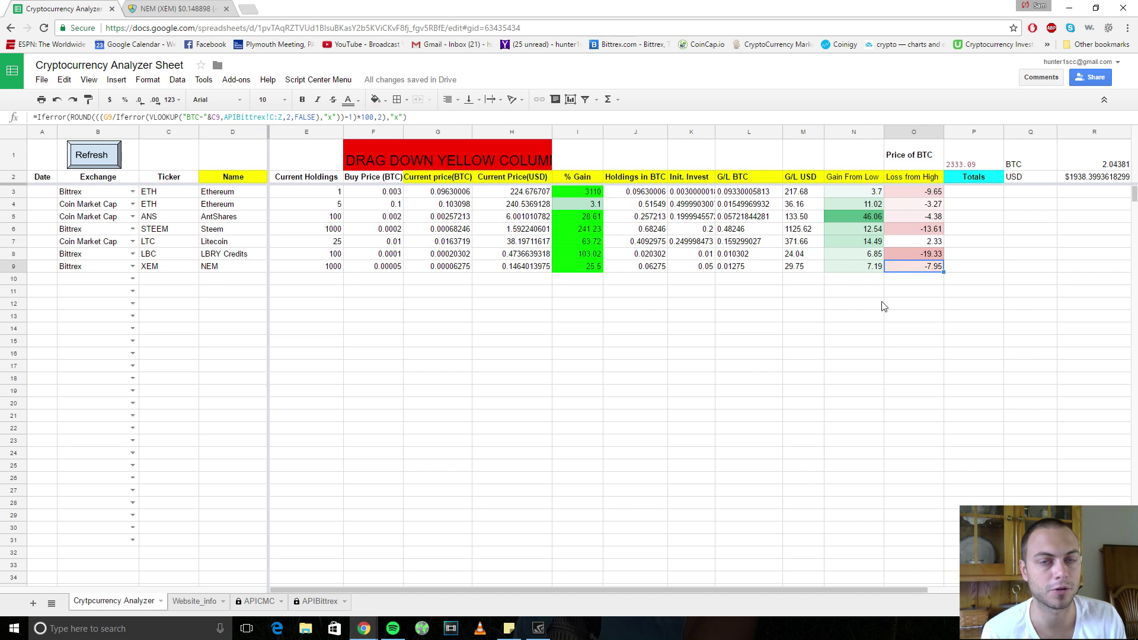
pyautogui.click(965, 159)
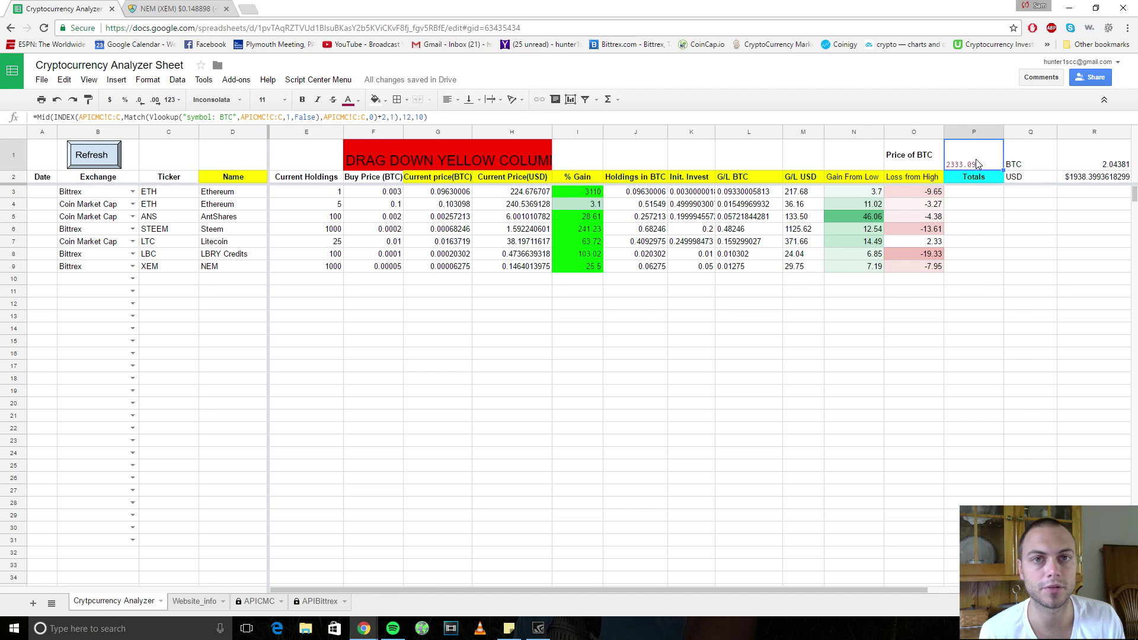
pyautogui.click(1100, 159)
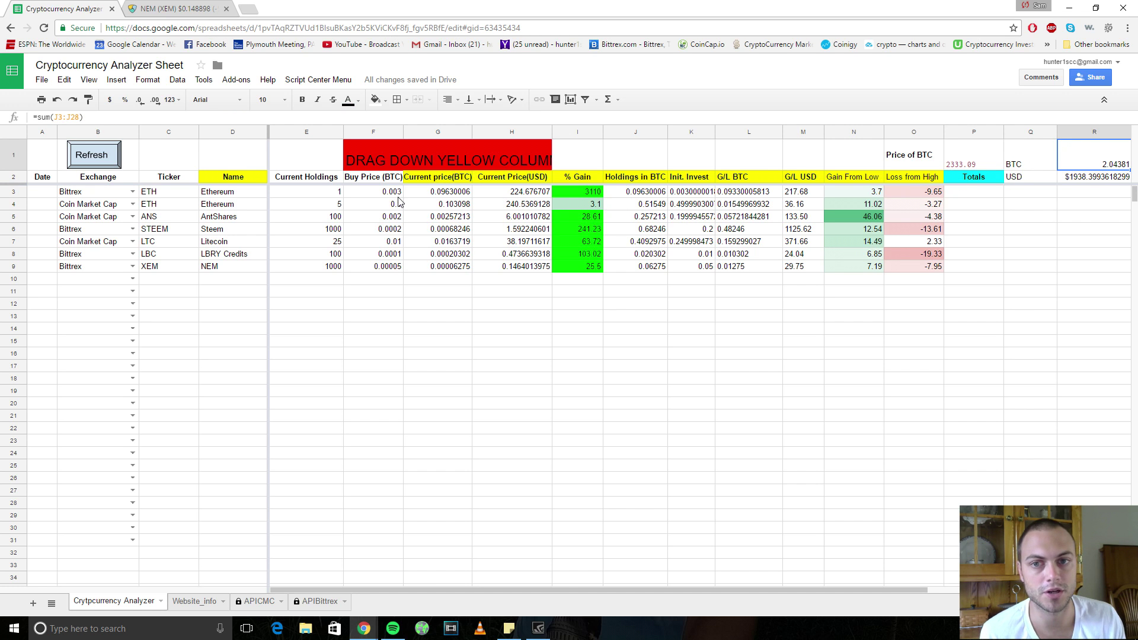
pyautogui.moveTo(658, 193); pyautogui.dragTo(656, 277)
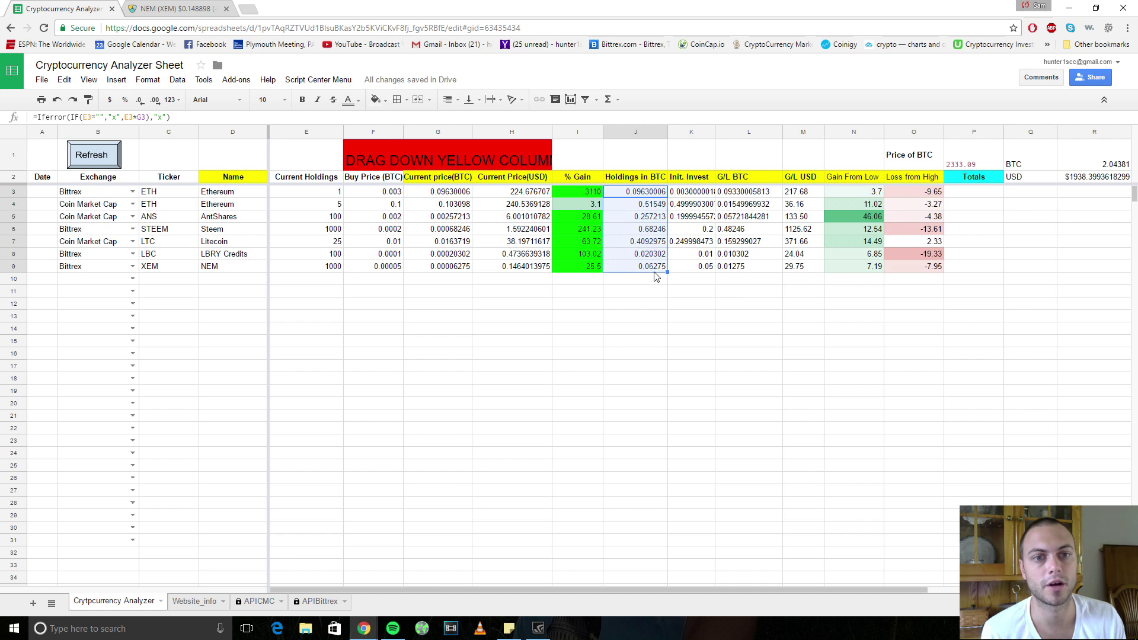
pyautogui.click(1103, 169)
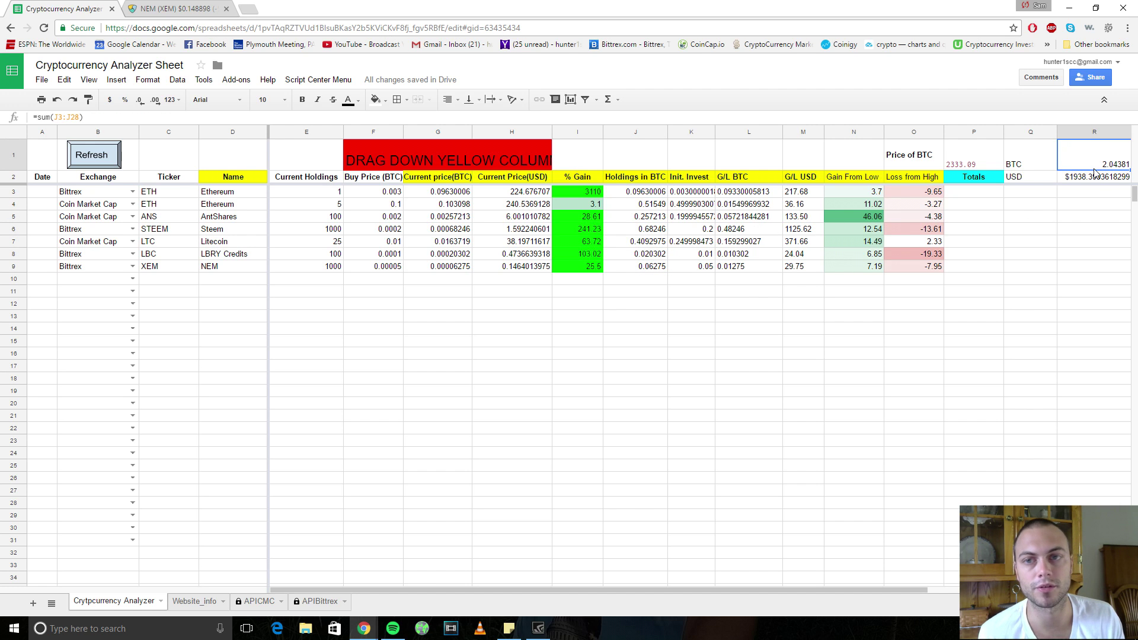
pyautogui.click(1106, 181)
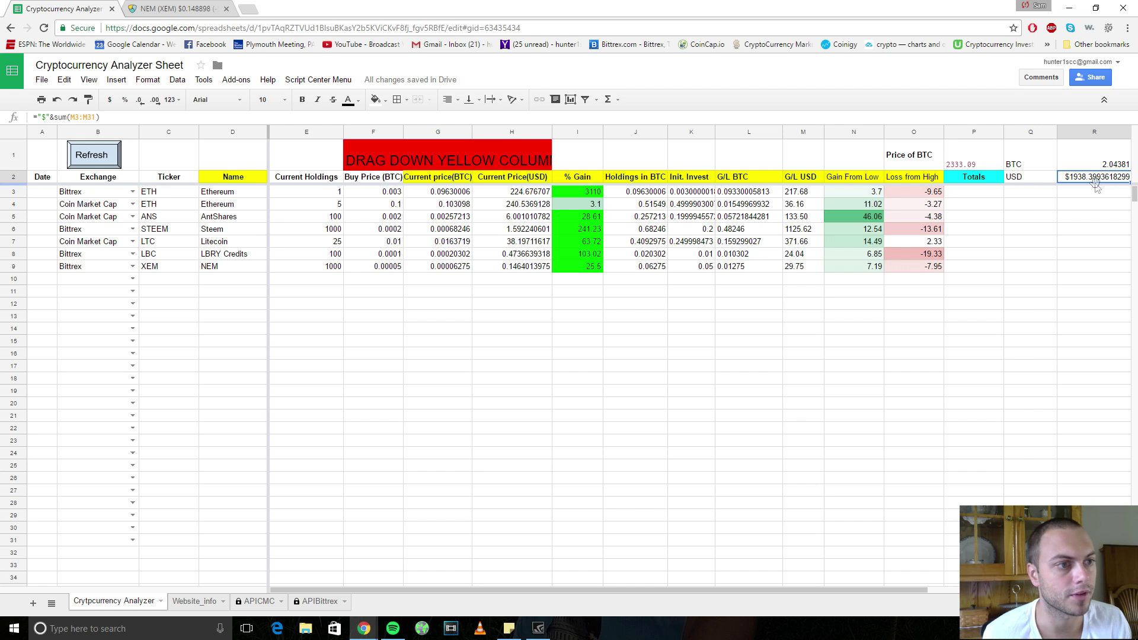
pyautogui.click(1113, 166)
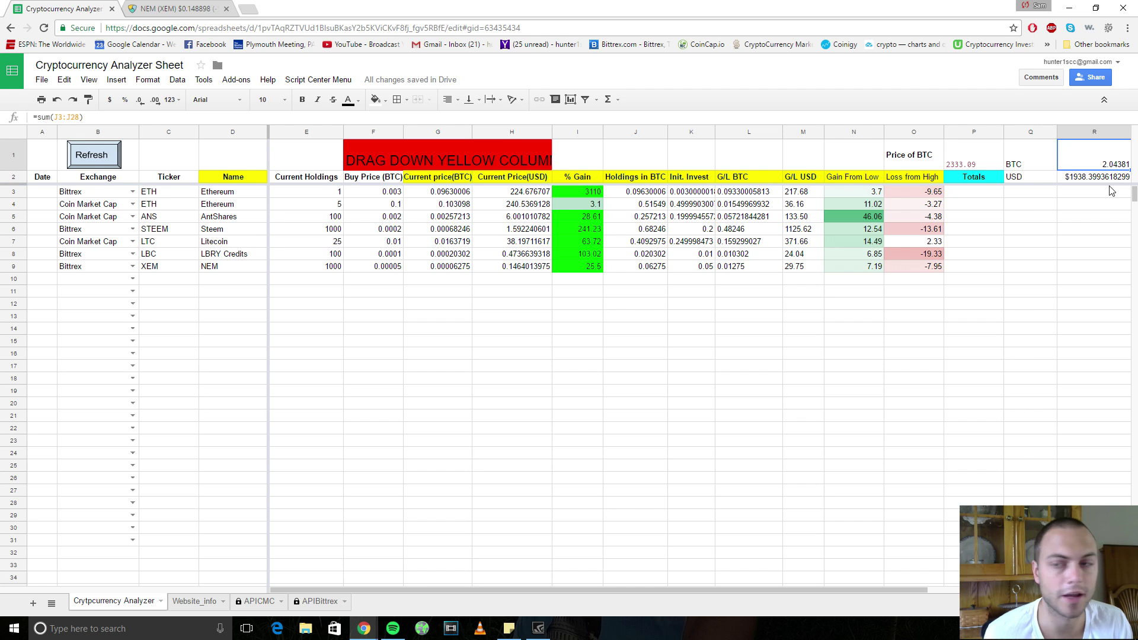
pyautogui.click(1108, 177)
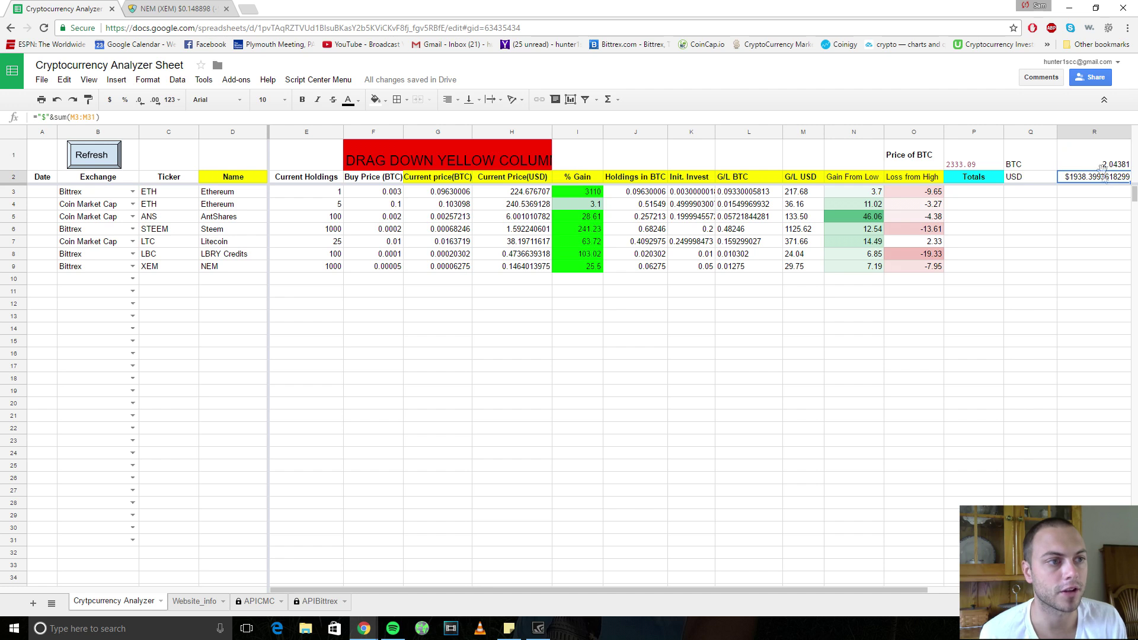
pyautogui.click(1108, 166)
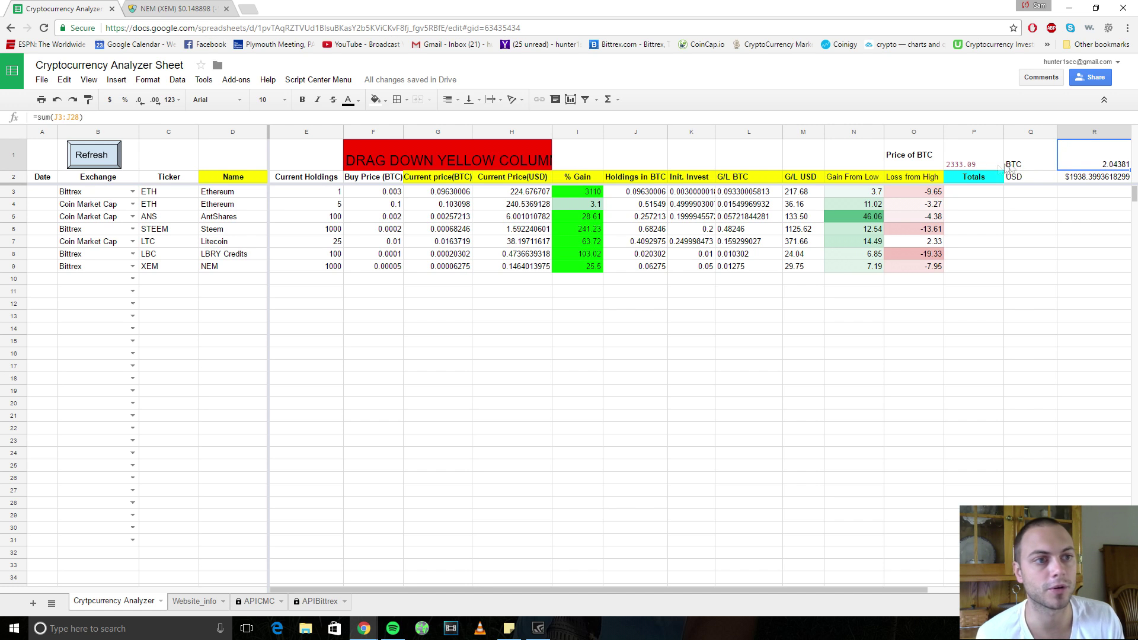
pyautogui.click(972, 164)
pyautogui.click(1087, 178)
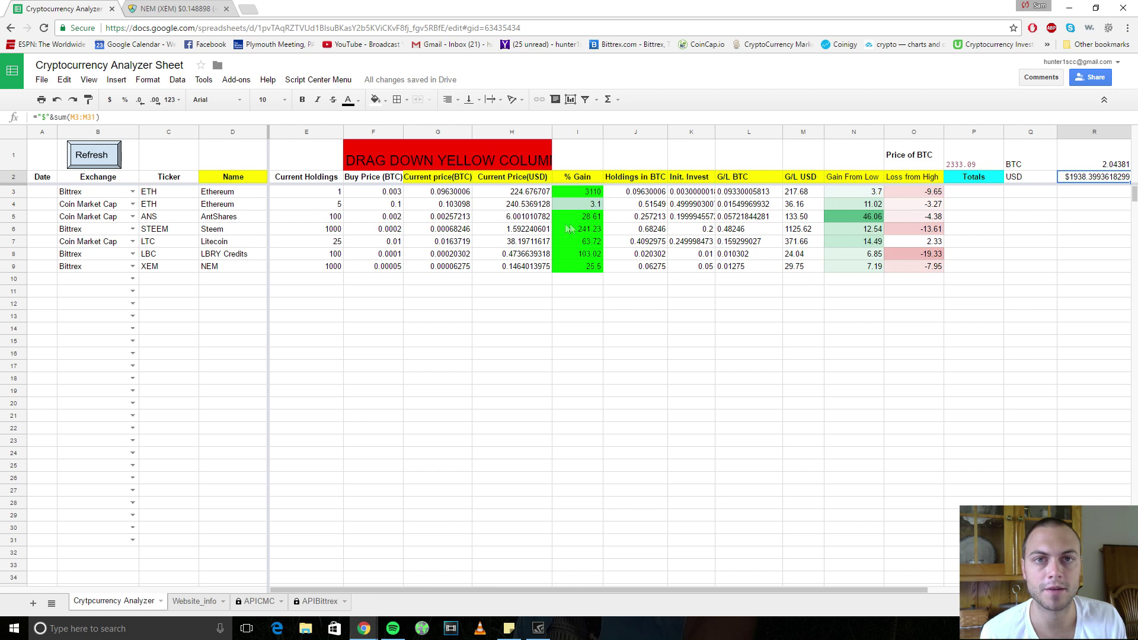
pyautogui.click(648, 242)
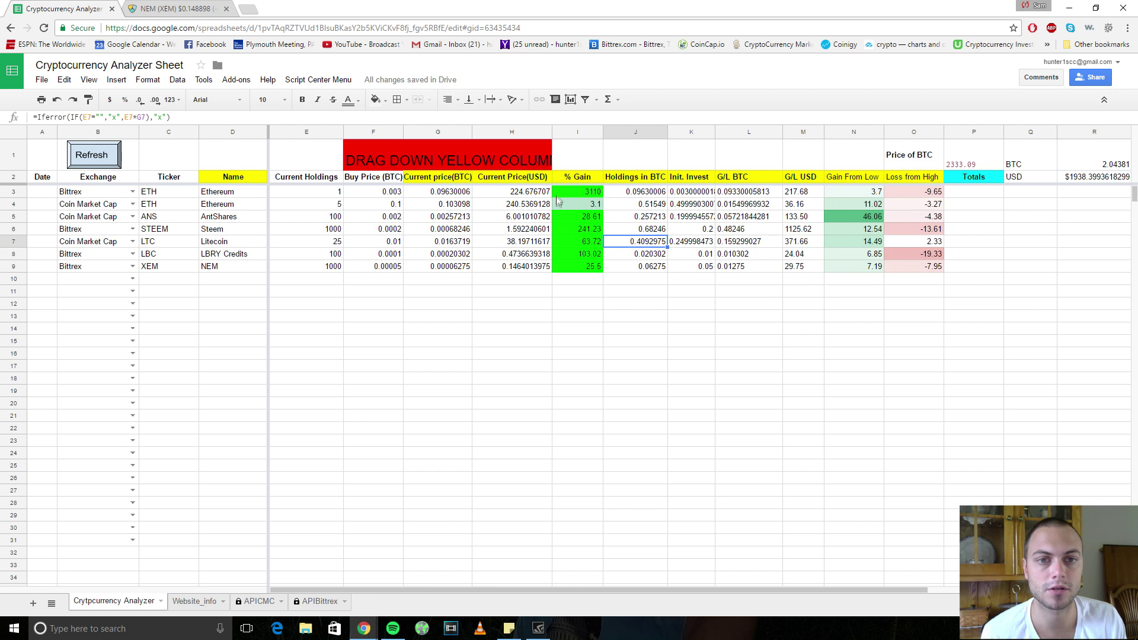
pyautogui.moveTo(564, 189); pyautogui.dragTo(575, 265)
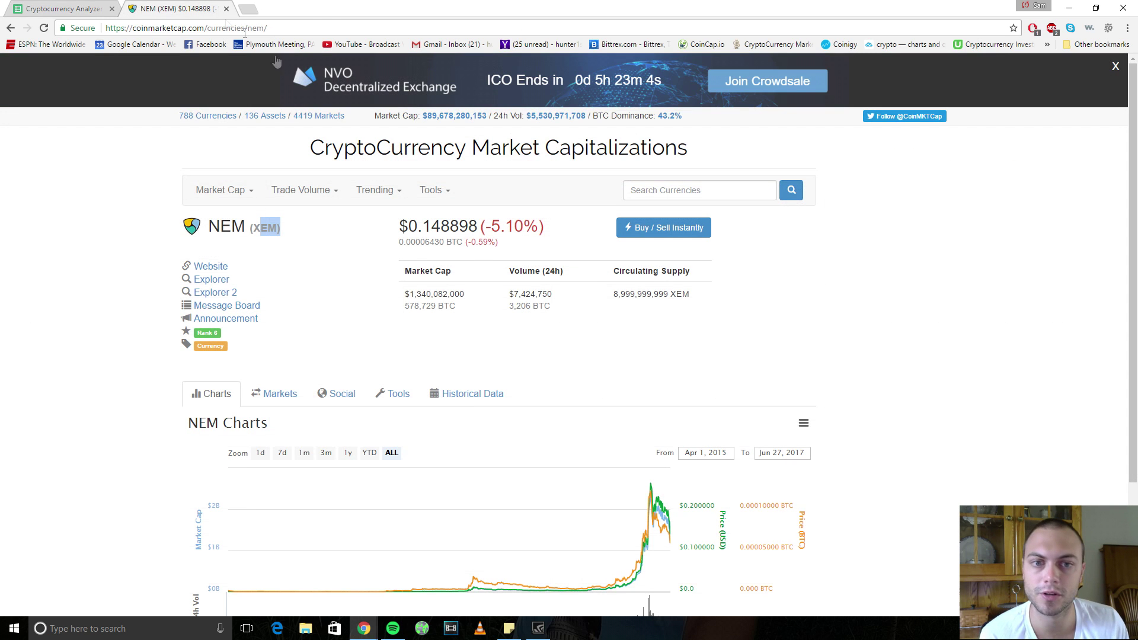
pyautogui.click(208, 7)
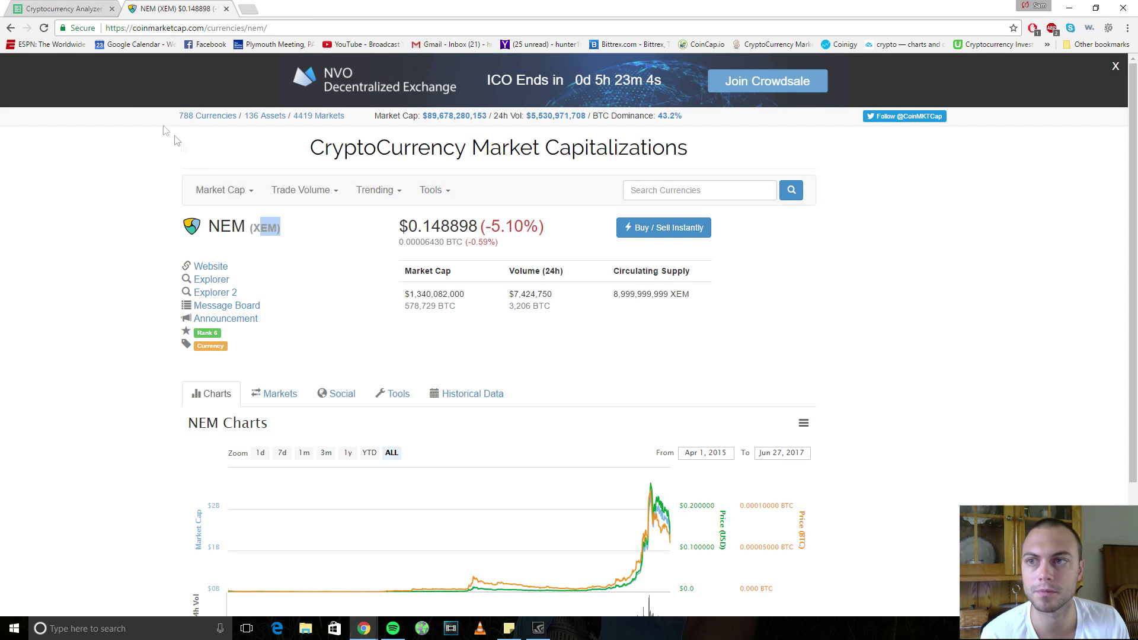
# Go back from the NEM page to CoinMarketCap's full price list, then return to the analyzer sheet
pyautogui.click(11, 27)
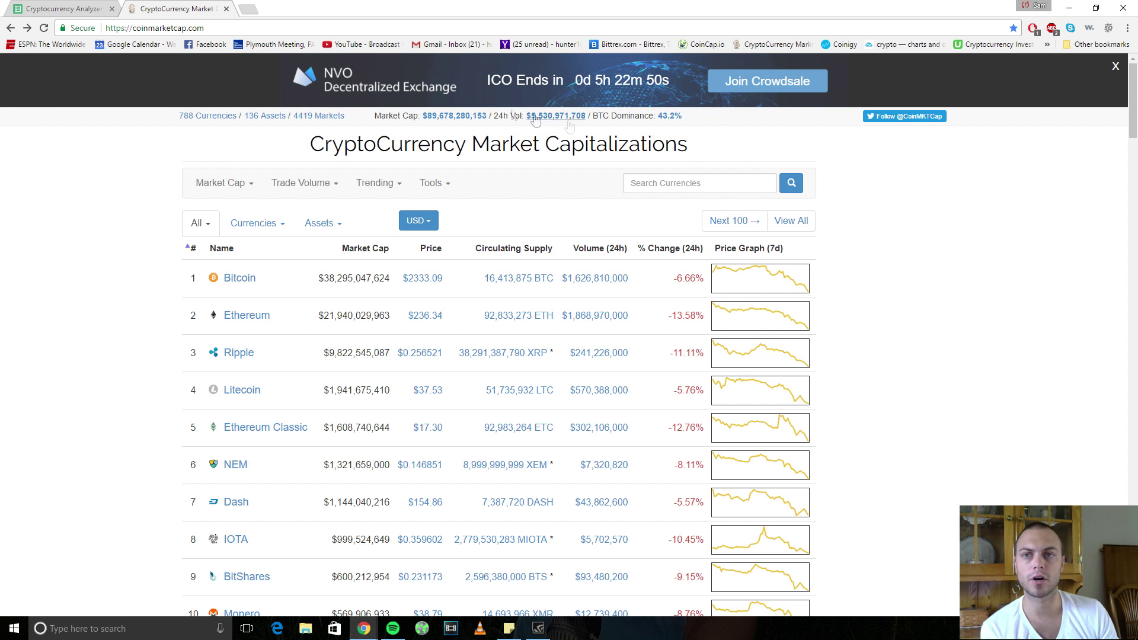
pyautogui.click(90, 9)
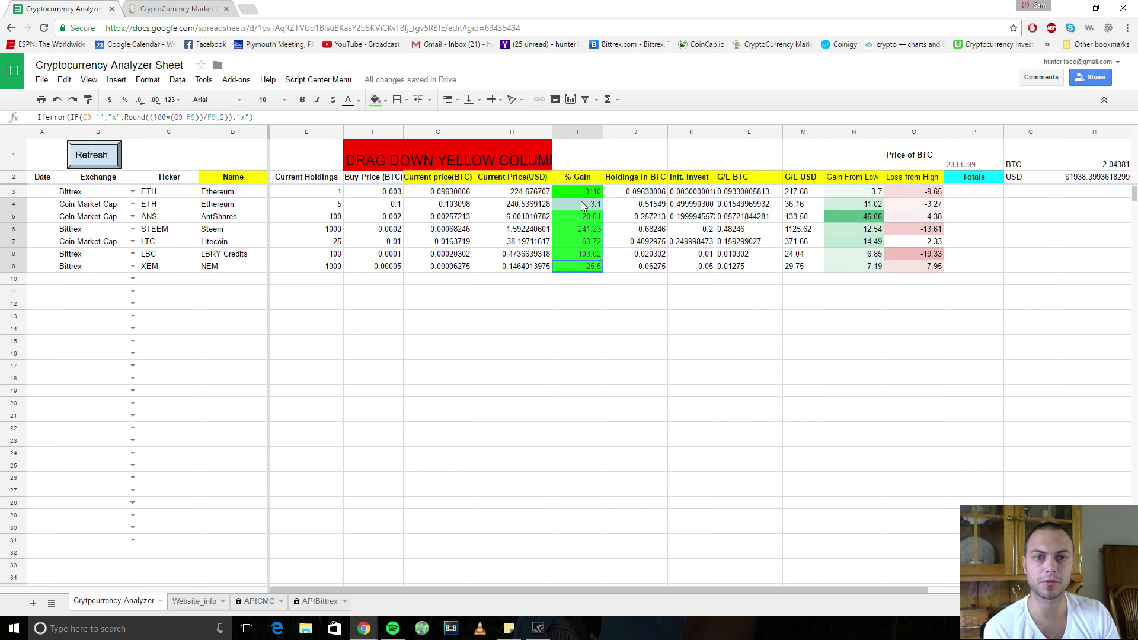
pyautogui.hotkey('ctrl', 'Tab')
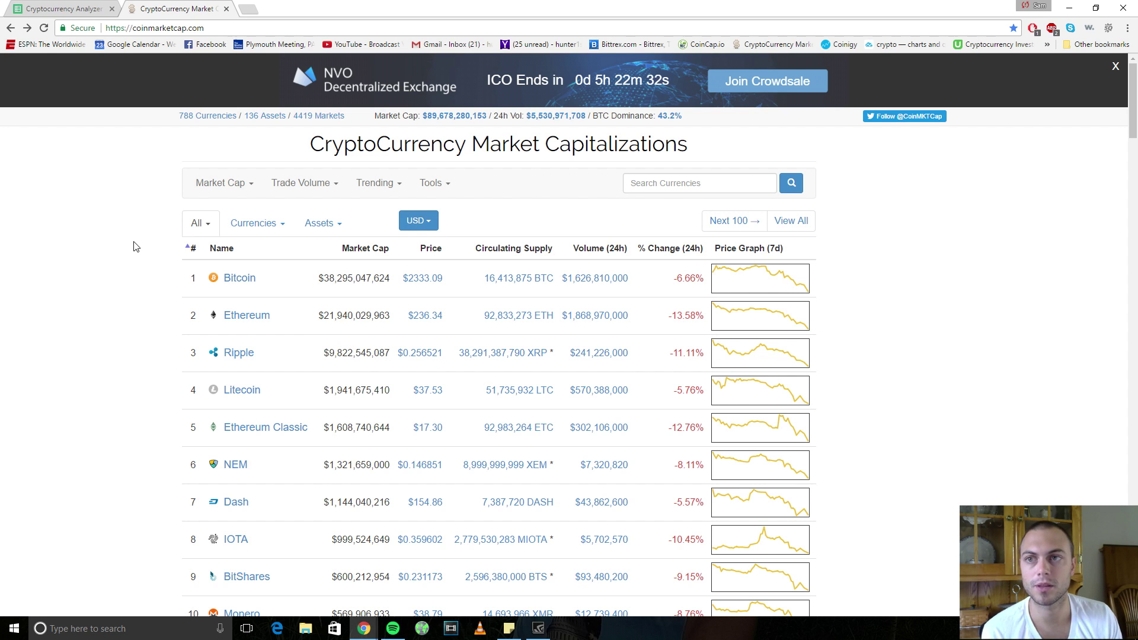
pyautogui.click(73, 9)
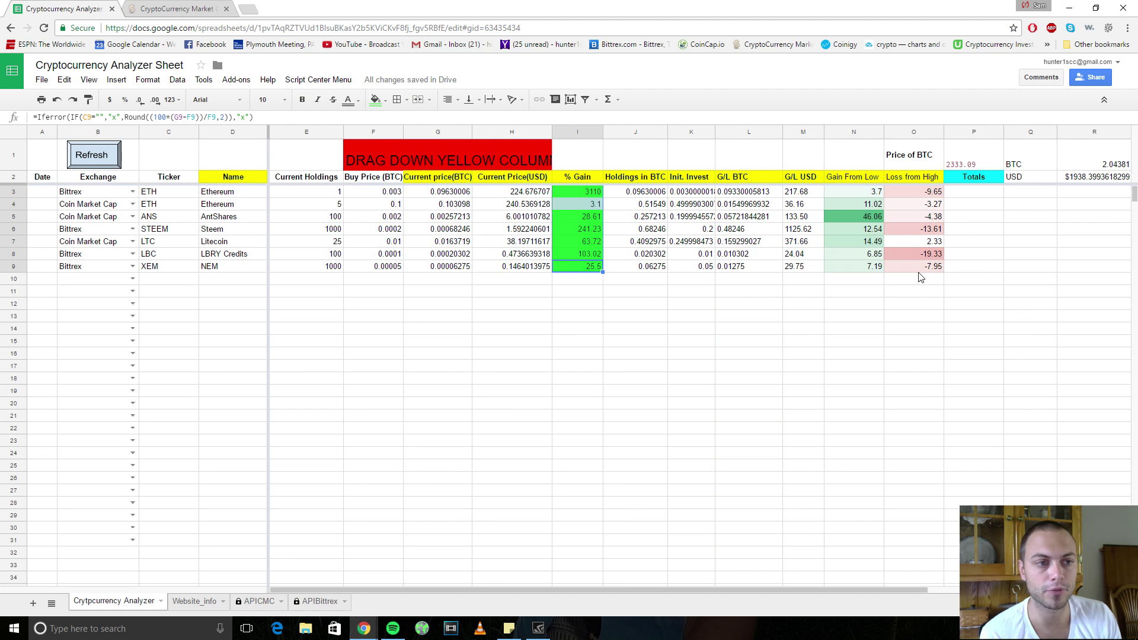
# Run the Refresh button so totals update to 2.03321 BTC and NEM shows 26.72% gain
pyautogui.moveTo(919, 268); pyautogui.dragTo(74, 168)
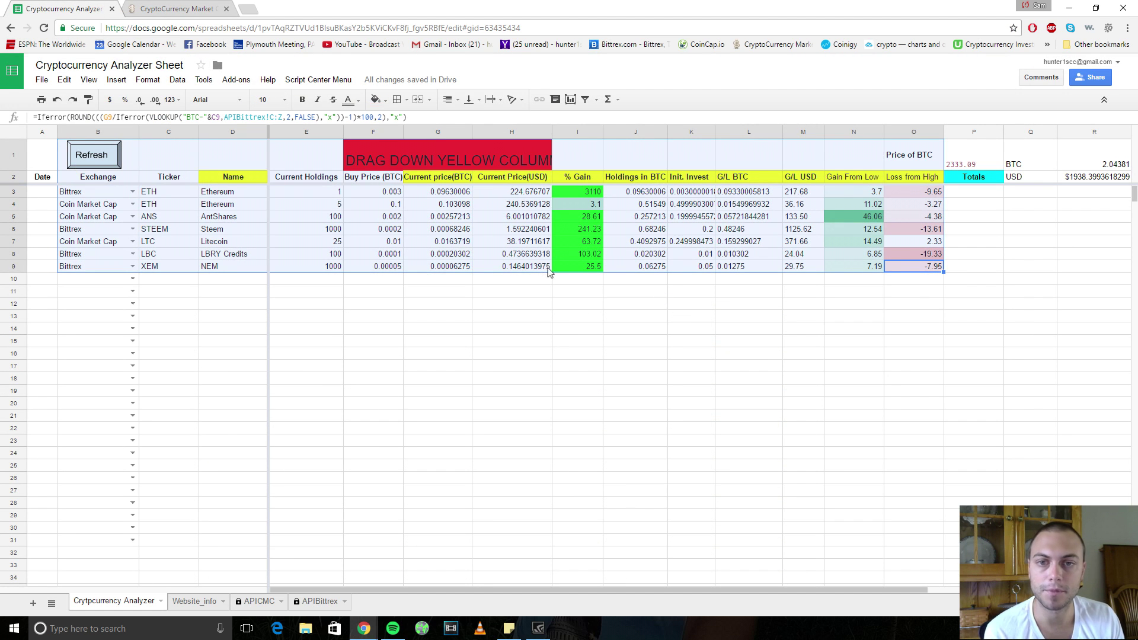
pyautogui.click(532, 319)
pyautogui.click(107, 160)
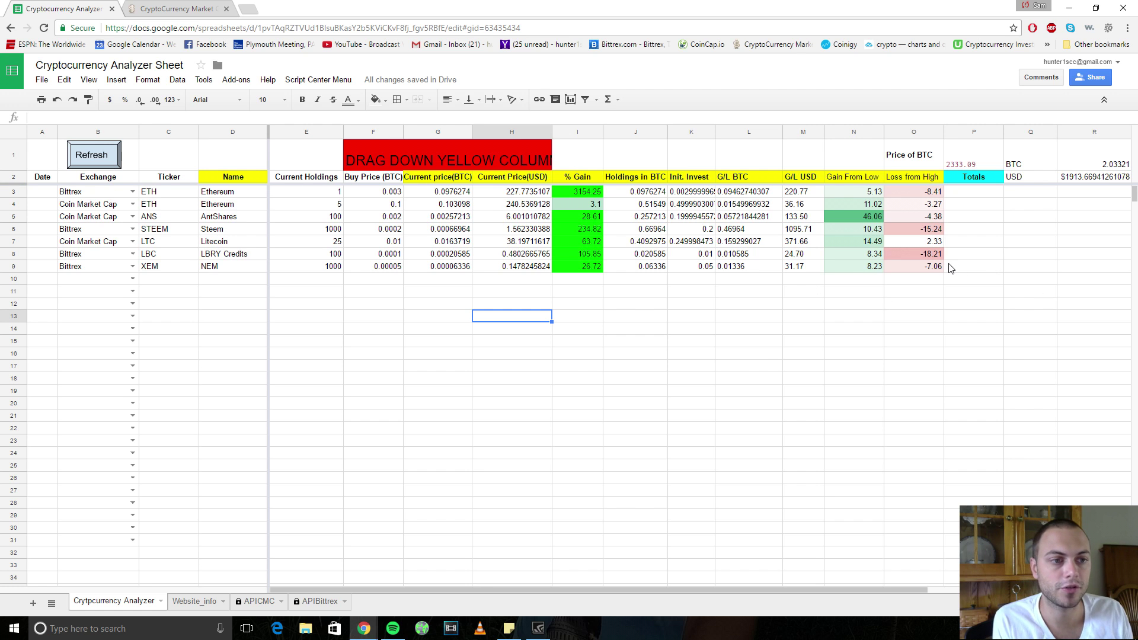
pyautogui.moveTo(940, 267); pyautogui.dragTo(53, 169)
pyautogui.click(752, 292)
pyautogui.moveTo(937, 271); pyautogui.dragTo(62, 172)
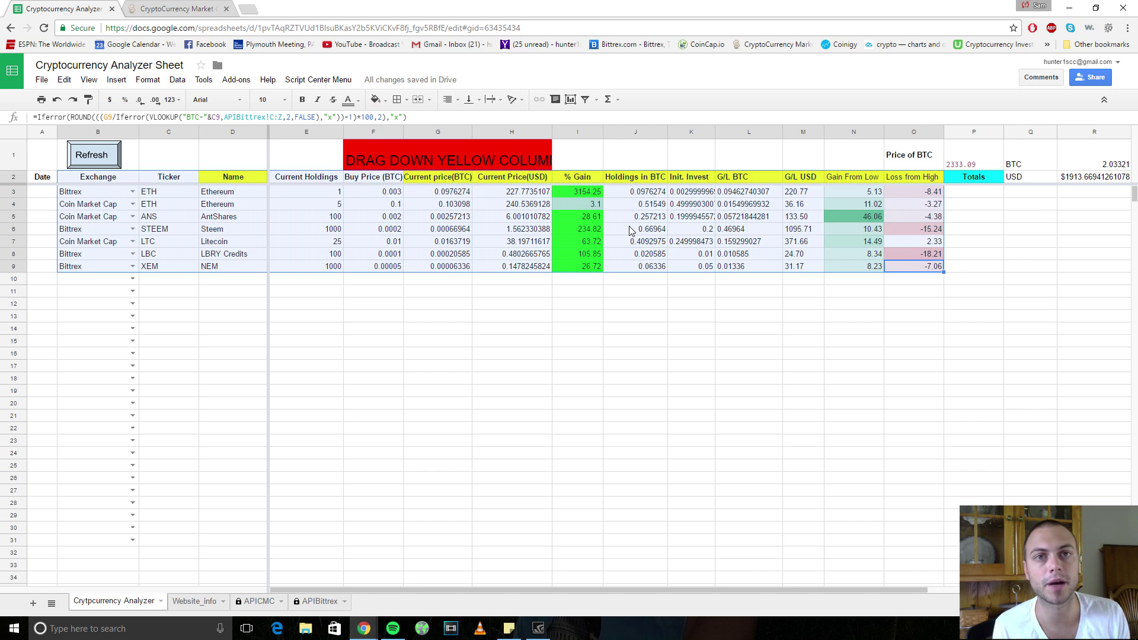
pyautogui.click(906, 252)
pyautogui.click(861, 209)
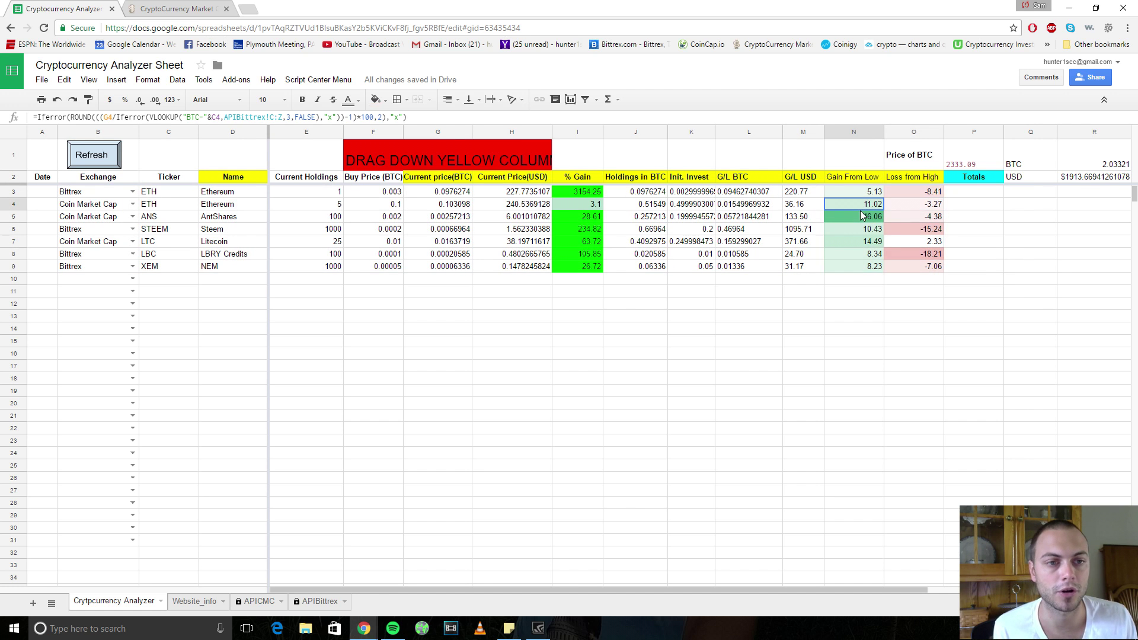